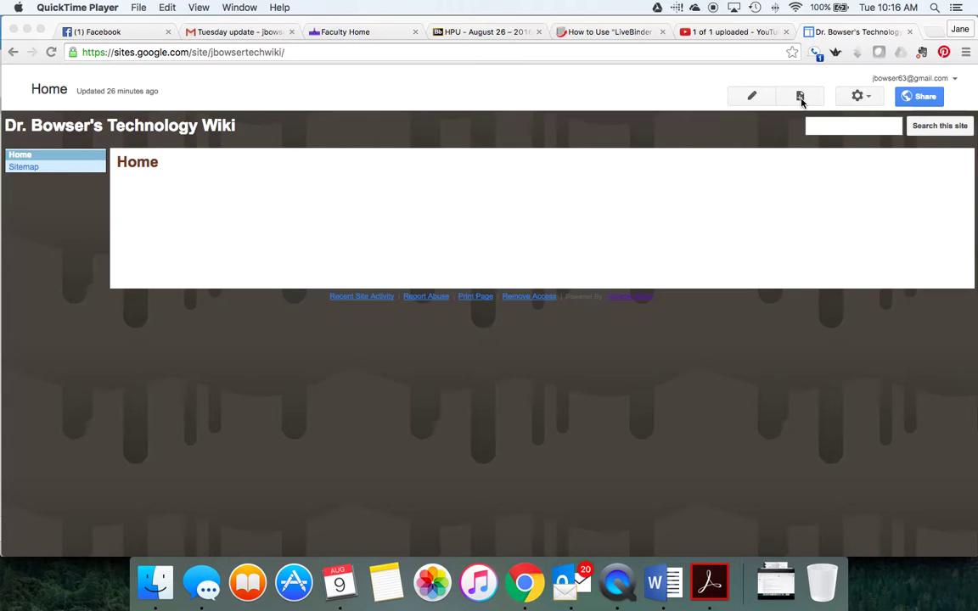
- Create a top-level web page named "Online Education" and apply the One column layout with header and footer sections
{"action": "left_click", "coordinate": [800, 98]}
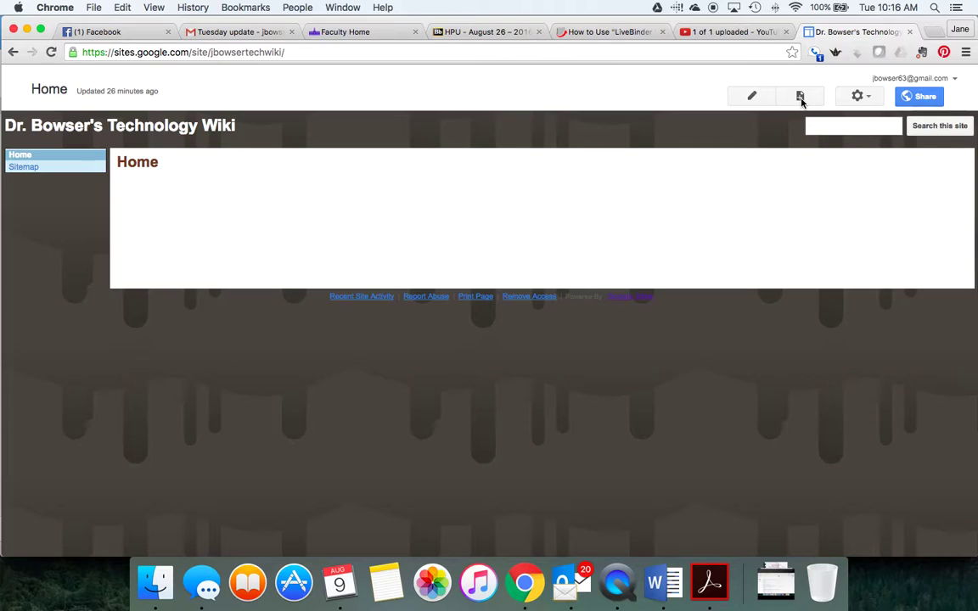
{"action": "left_click", "coordinate": [800, 97]}
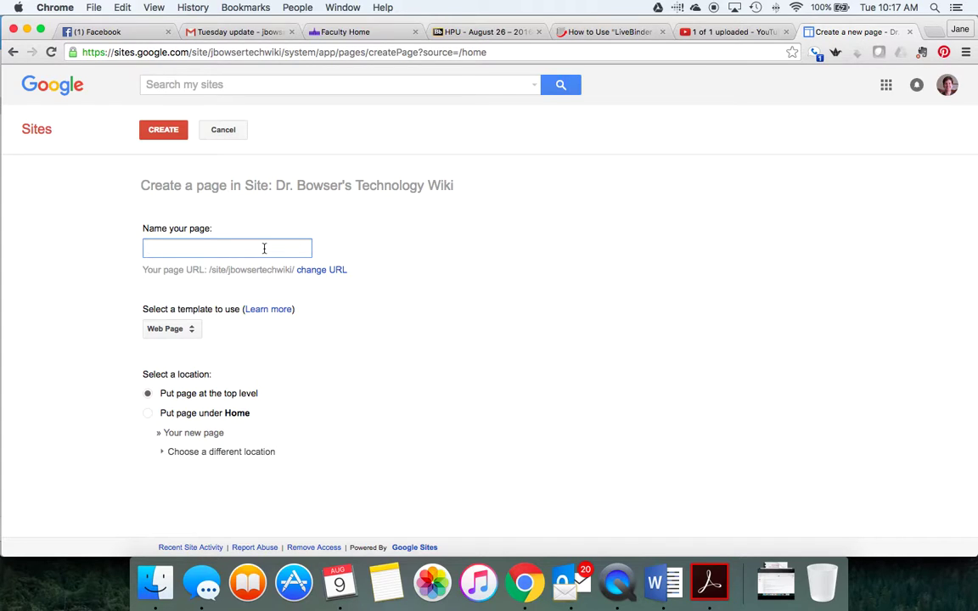
{"action": "type", "text": "Online Education"}
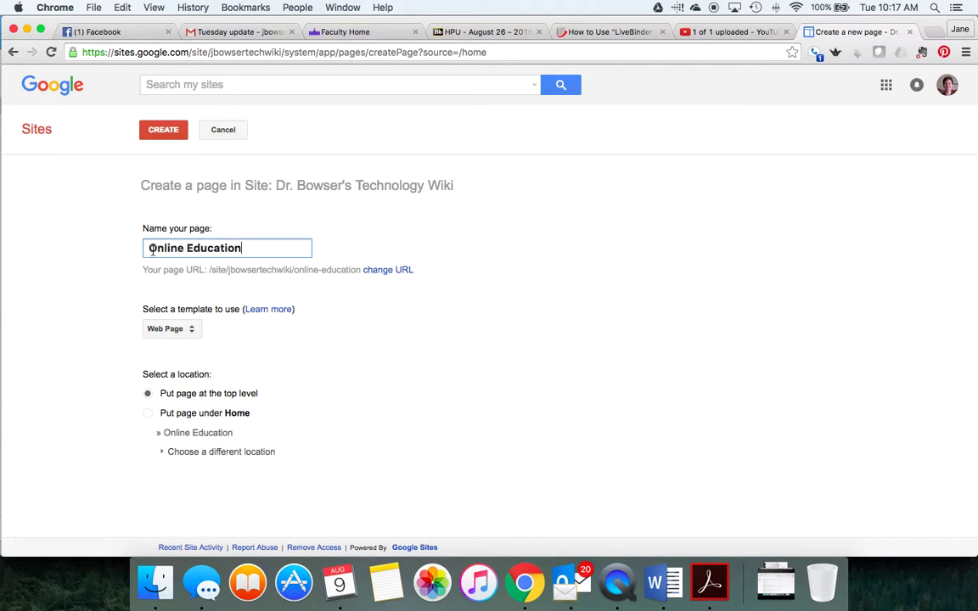
{"action": "left_click", "coordinate": [162, 131]}
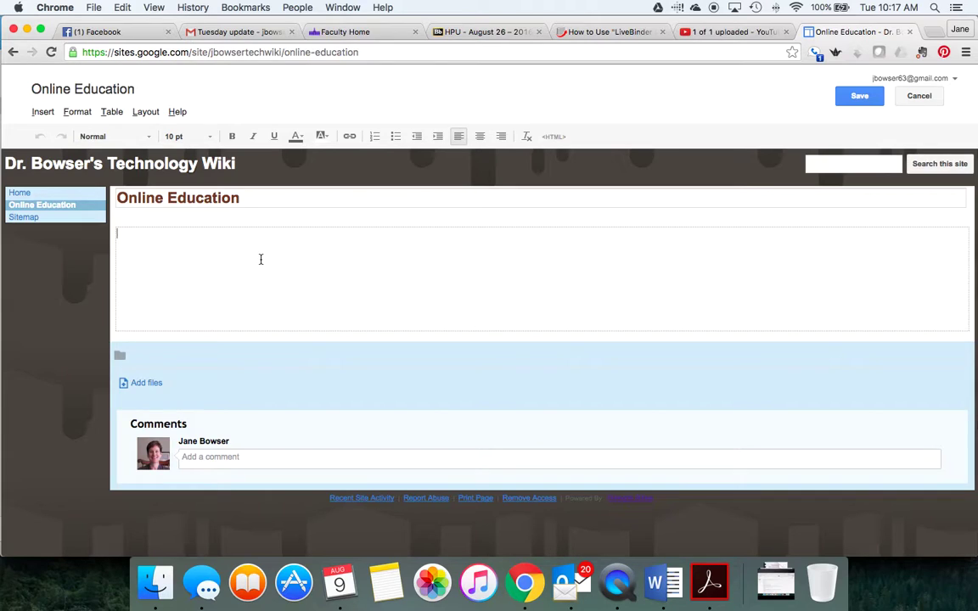
{"action": "left_click", "coordinate": [150, 113]}
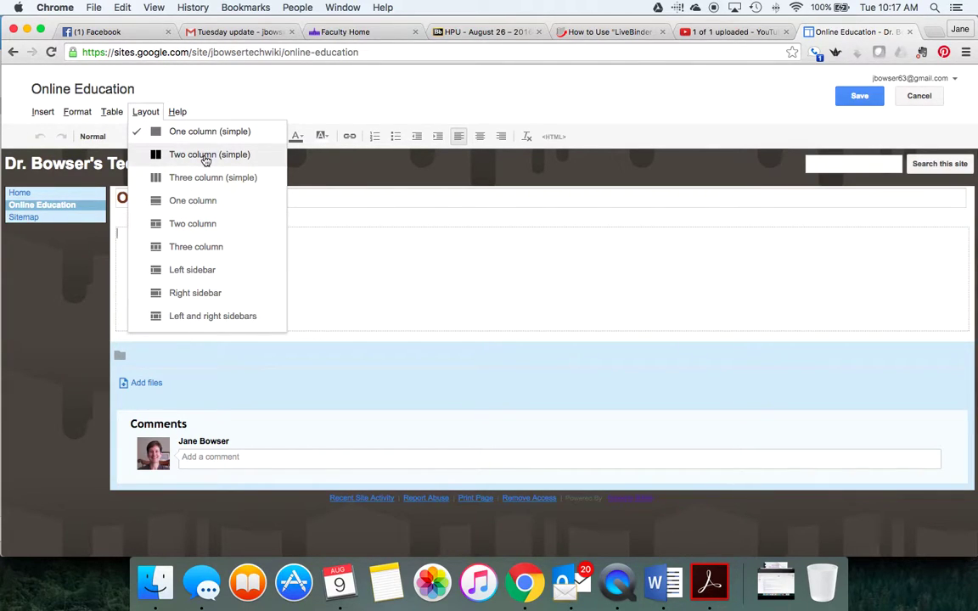
{"action": "left_click", "coordinate": [188, 204]}
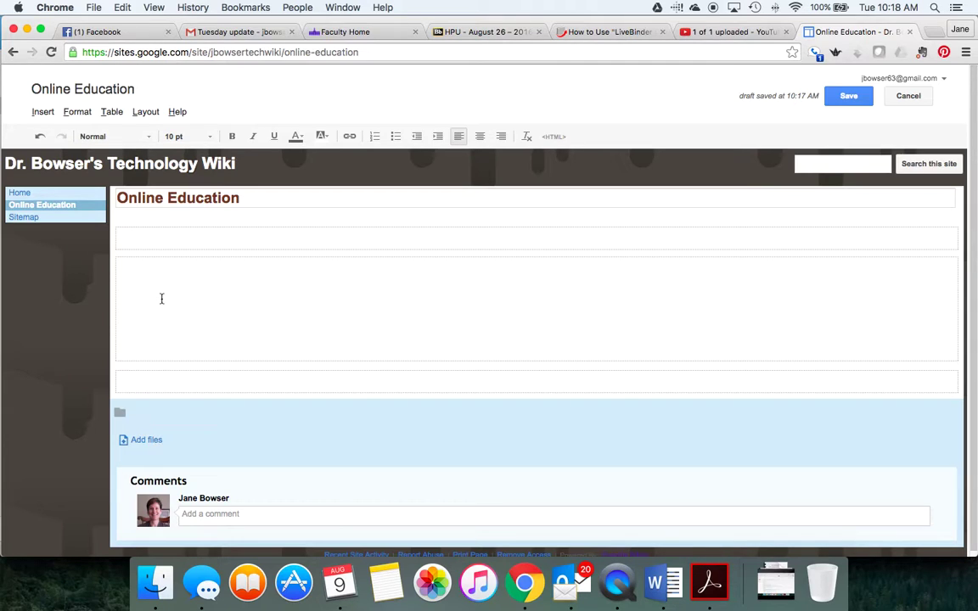
- Try the Two column layout on the Online Education page and switch back to One column
{"action": "left_click", "coordinate": [148, 114]}
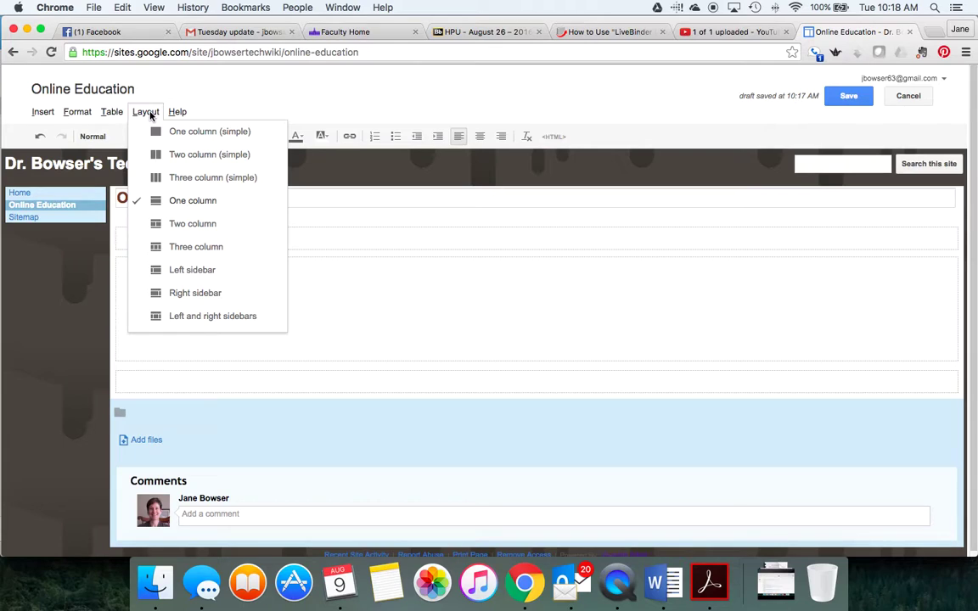
{"action": "left_click", "coordinate": [195, 225]}
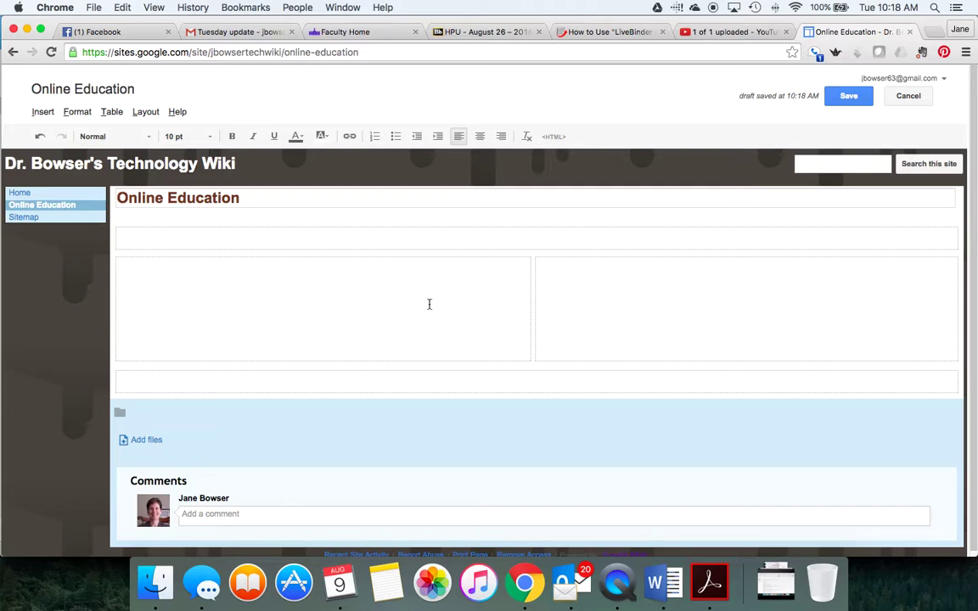
{"action": "left_click", "coordinate": [141, 111]}
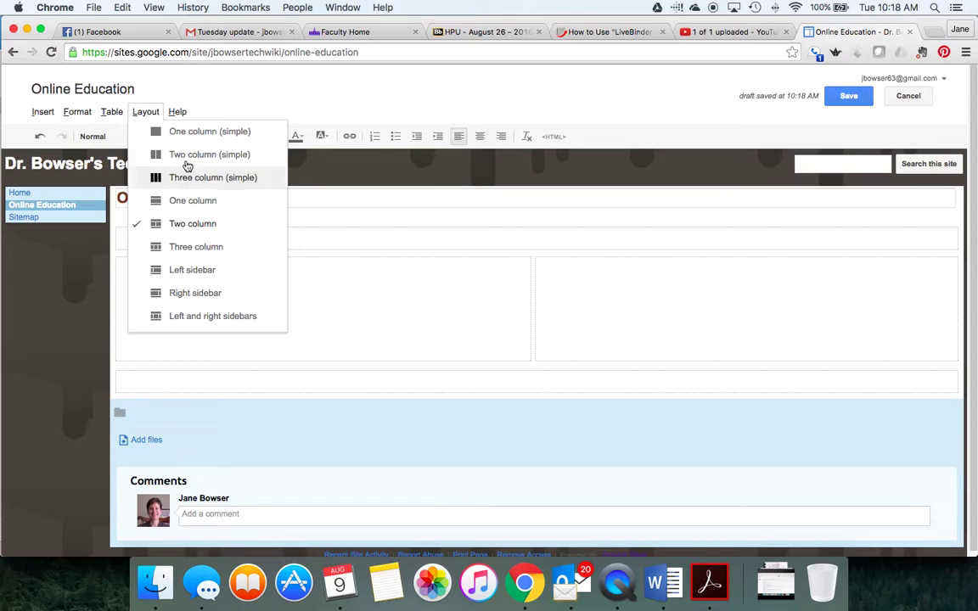
{"action": "left_click", "coordinate": [194, 202]}
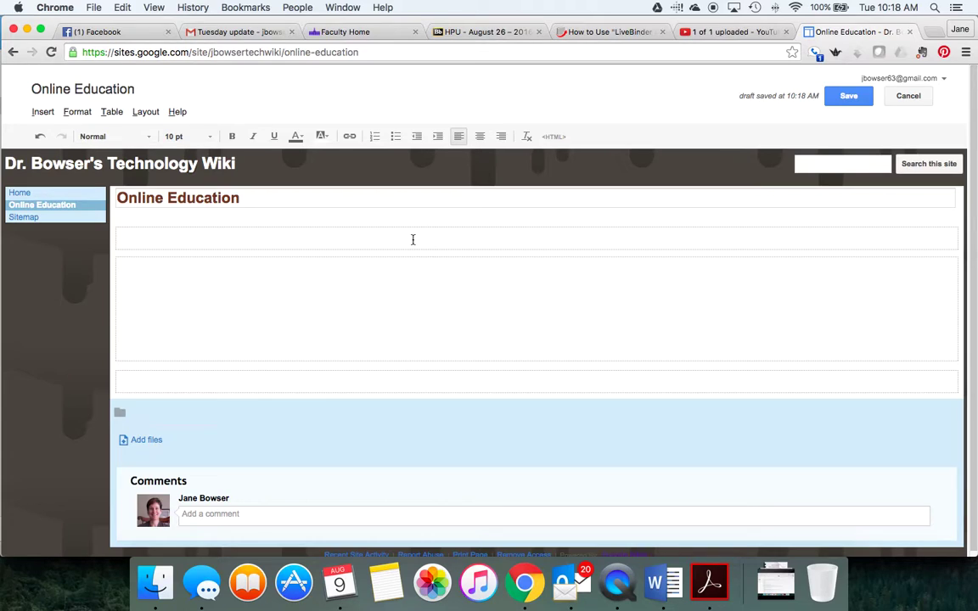
- Write "Type like you would in Word. You can include lists..." in the header section, followed by bullets "Bullet 1", "Bullet 2" and "Bullet 3"
{"action": "type", "text": "Type like you would in Word."}
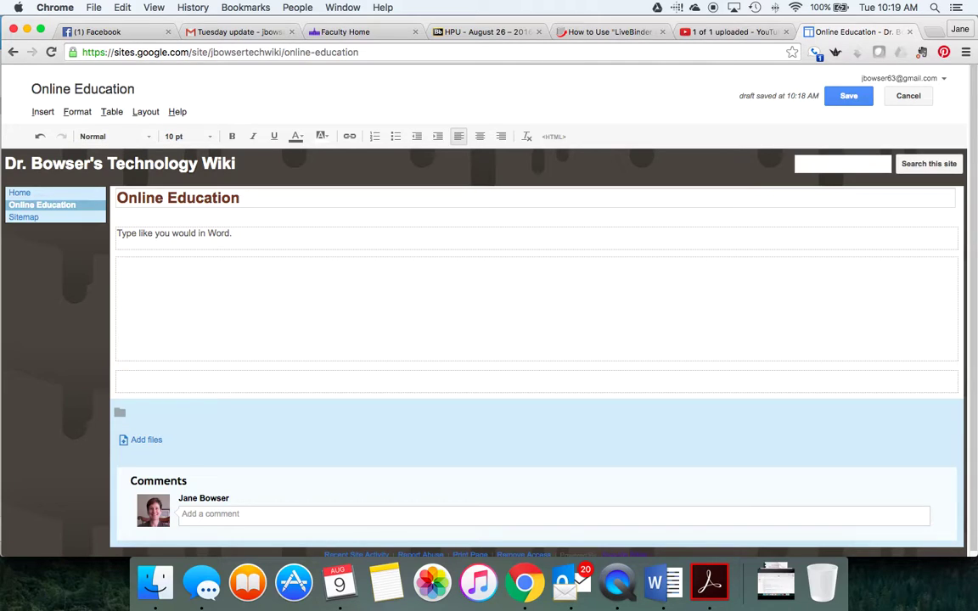
{"action": "type", "text": "You can include lists..."}
{"action": "left_click", "coordinate": [396, 137]}
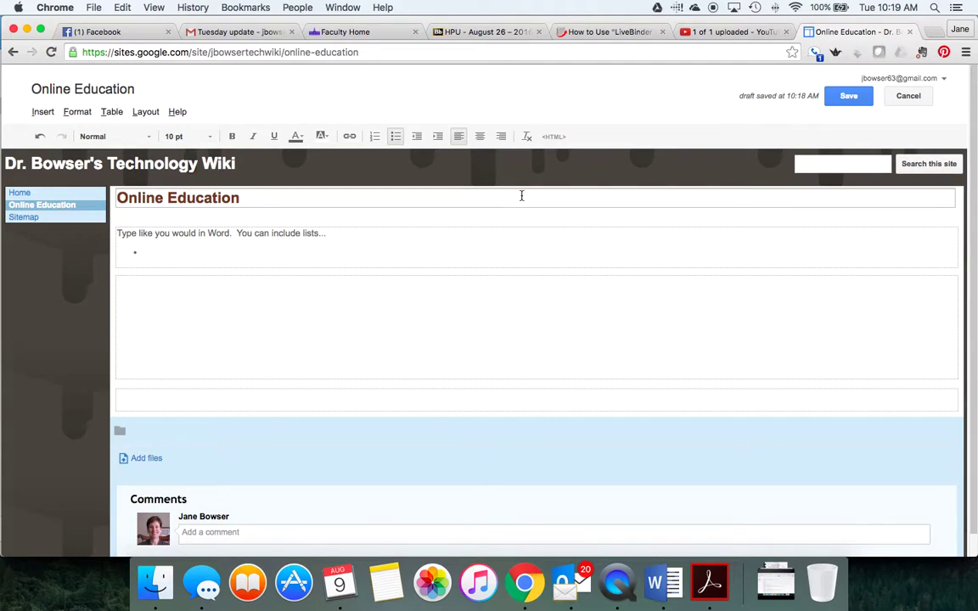
{"action": "type", "text": "Bullet 1"}
{"action": "key", "text": "Return"}
{"action": "type", "text": "Bullet "}
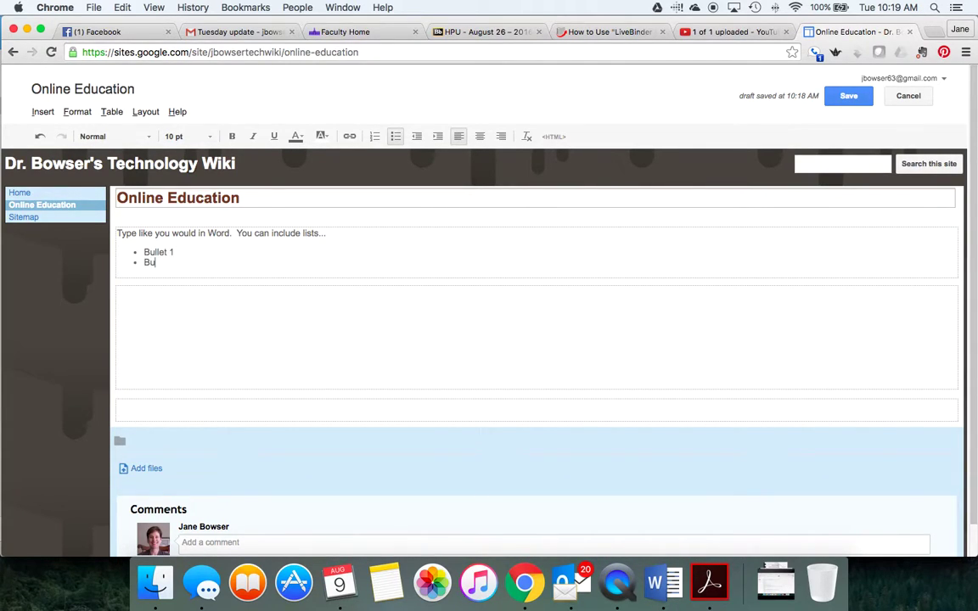
{"action": "type", "text": "2"}
{"action": "key", "text": "Return"}
{"action": "type", "text": "Bull"}
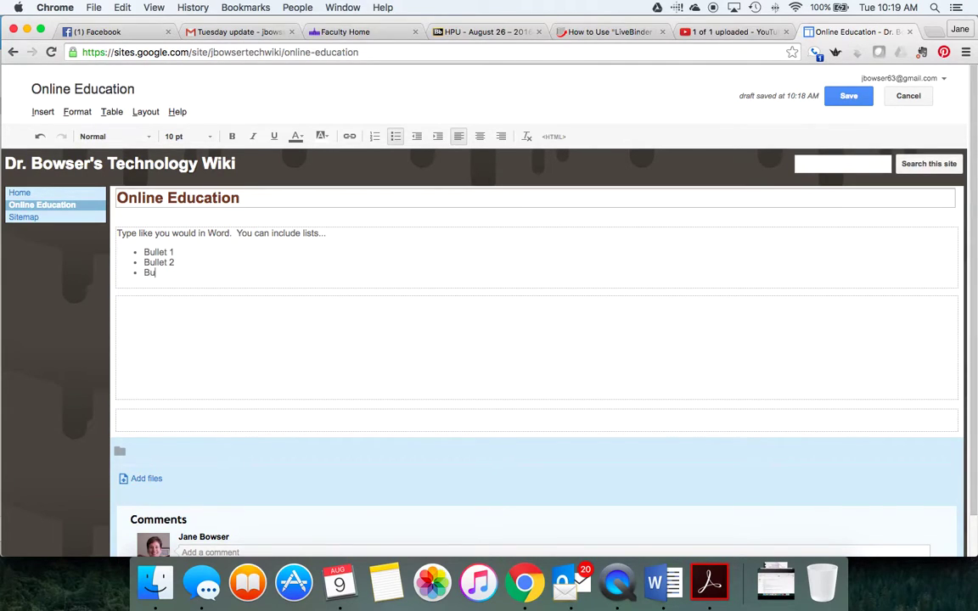
{"action": "type", "text": "et 3"}
{"action": "key", "text": "Return"}
{"action": "key", "text": "Return"}
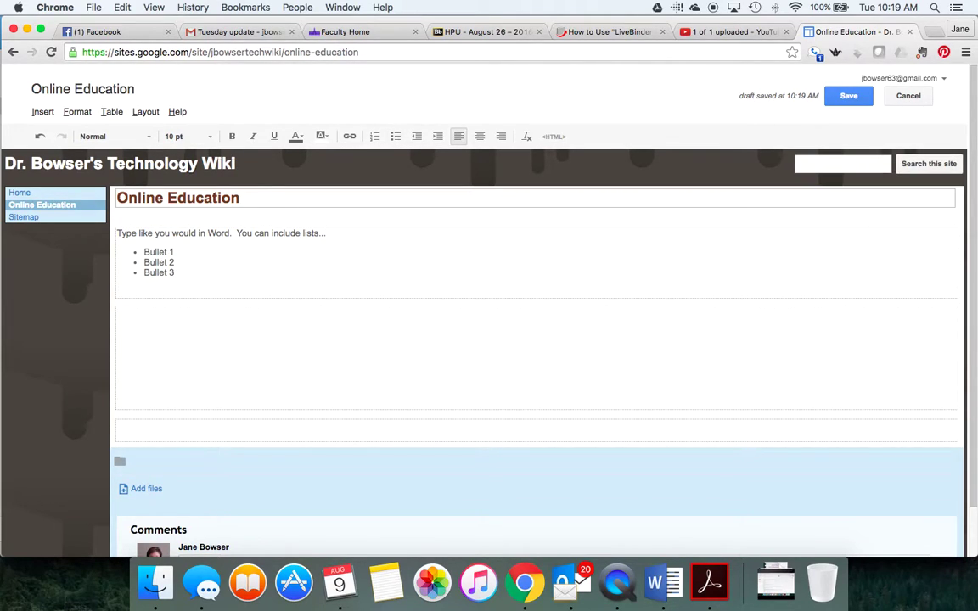
- Add the lines "You can create hyperlinks..." and "High Point University" below the bulleted list, separated by a blank line
{"action": "type", "text": "You can create hyperlinks"}
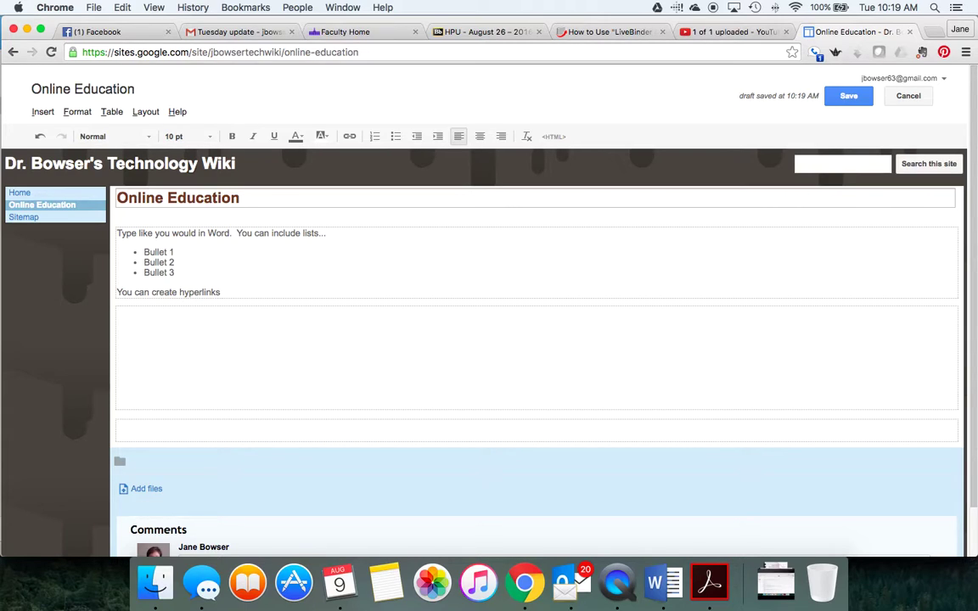
{"action": "type", "text": "..."}
{"action": "key", "text": "Return"}
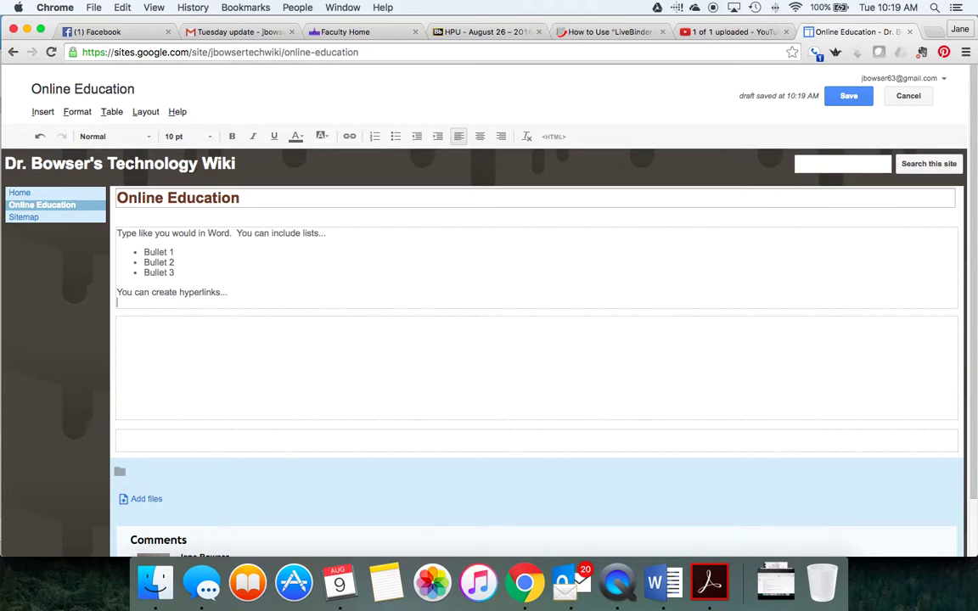
{"action": "type", "text": "Hi"}
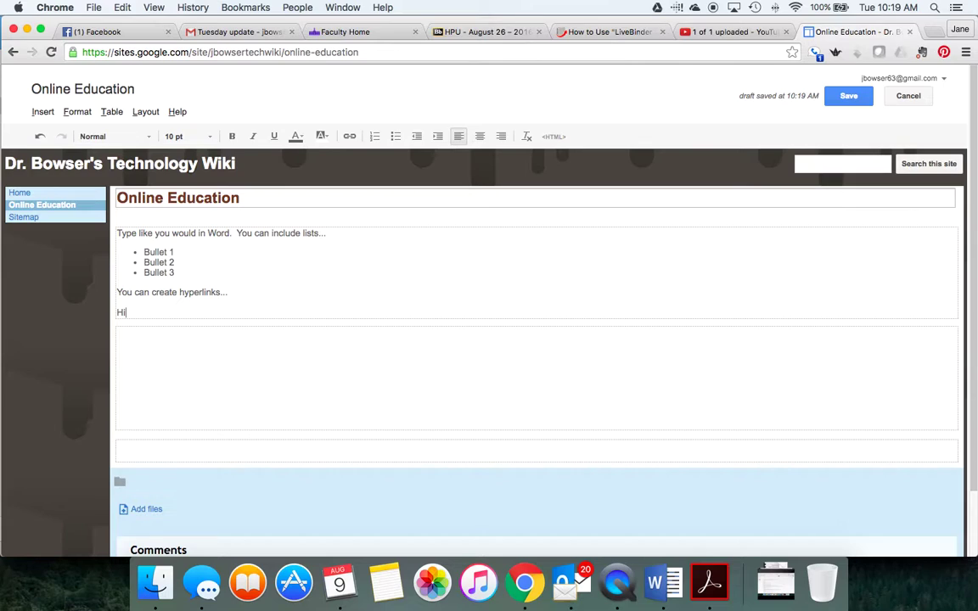
{"action": "type", "text": "gh Point University"}
{"action": "scroll", "coordinate": [507, 199], "scroll_direction": "down", "scroll_amount": 1}
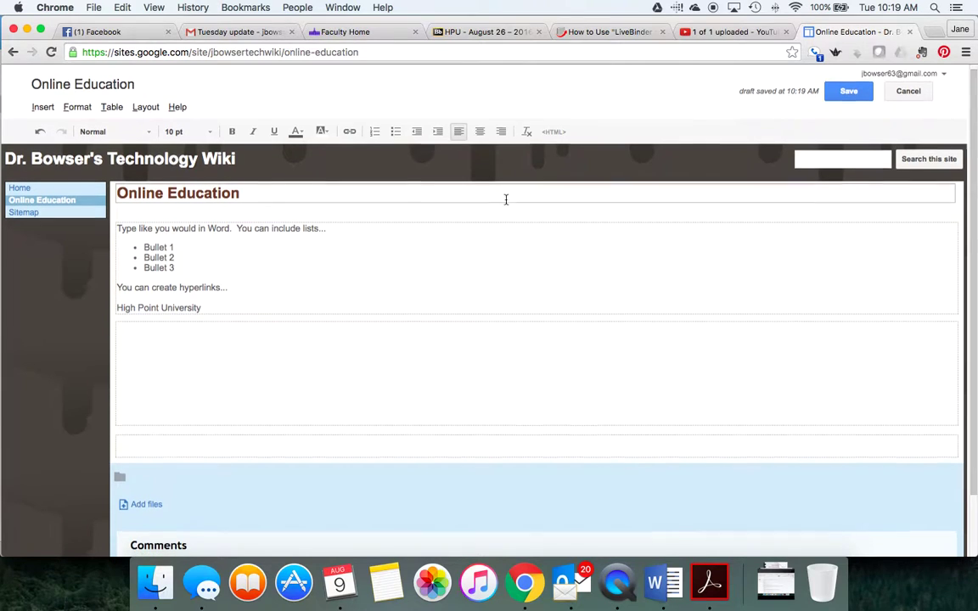
{"action": "left_click_drag", "start_coordinate": [118, 305], "coordinate": [235, 305]}
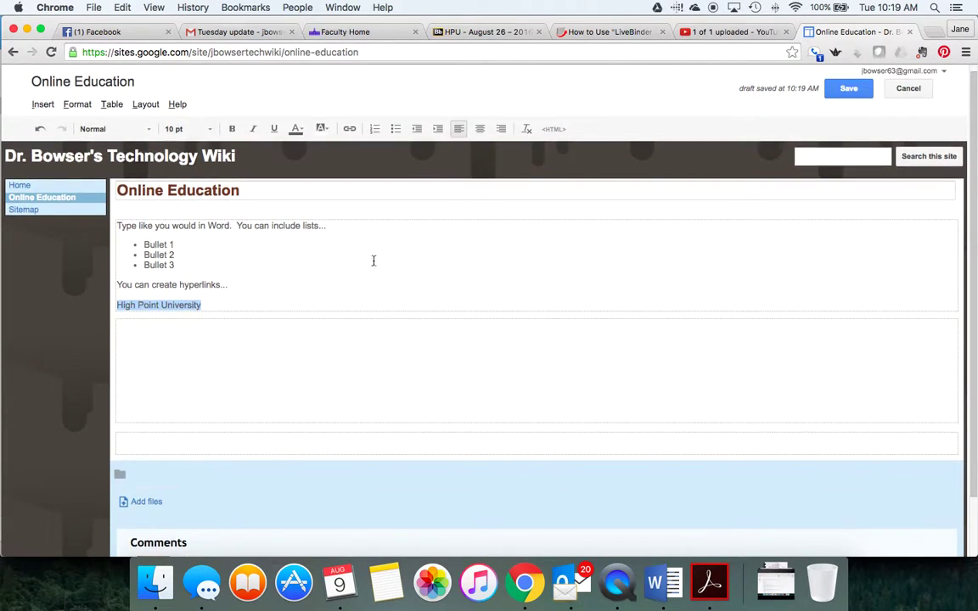
{"action": "left_click", "coordinate": [348, 131]}
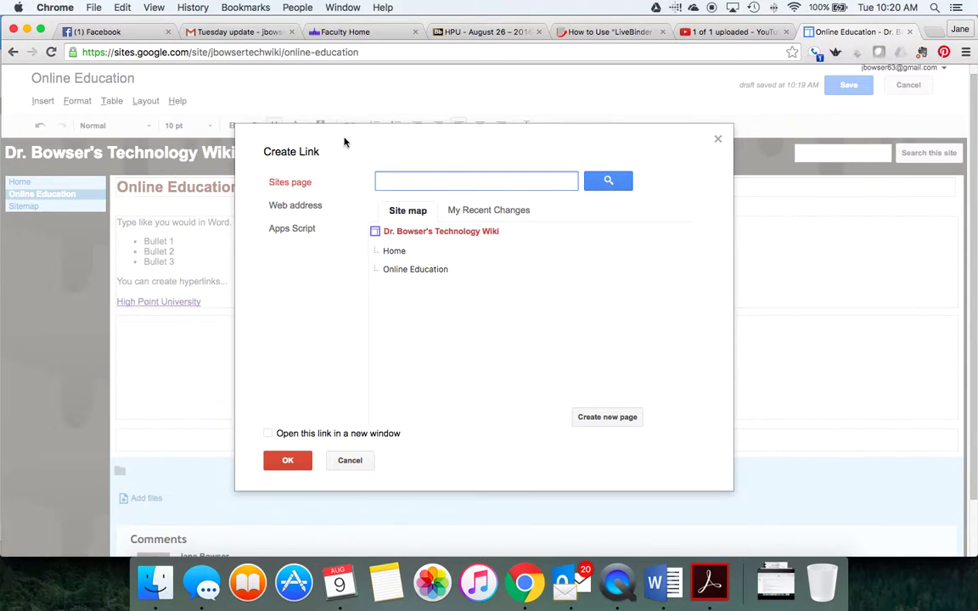
{"action": "left_click", "coordinate": [289, 206]}
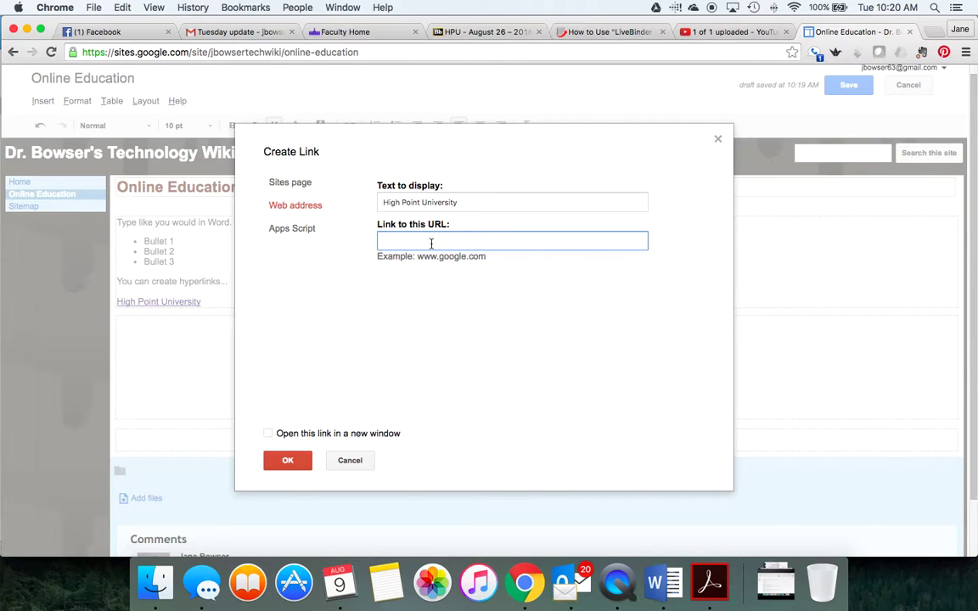
{"action": "type", "text": "www.highpoint.edu"}
{"action": "scroll", "coordinate": [364, 323], "scroll_direction": "down", "scroll_amount": 1}
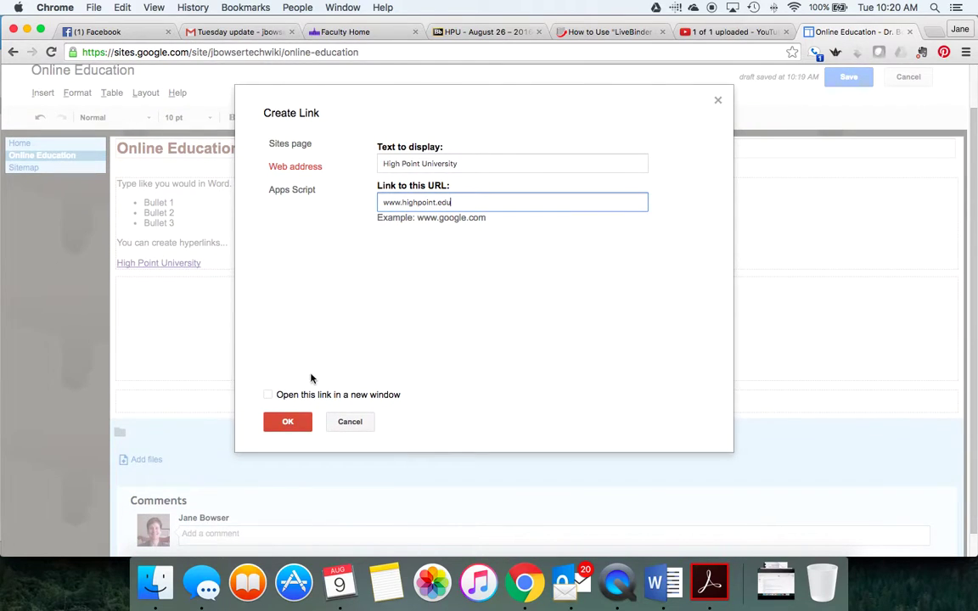
{"action": "left_click", "coordinate": [269, 398]}
{"action": "left_click", "coordinate": [285, 421]}
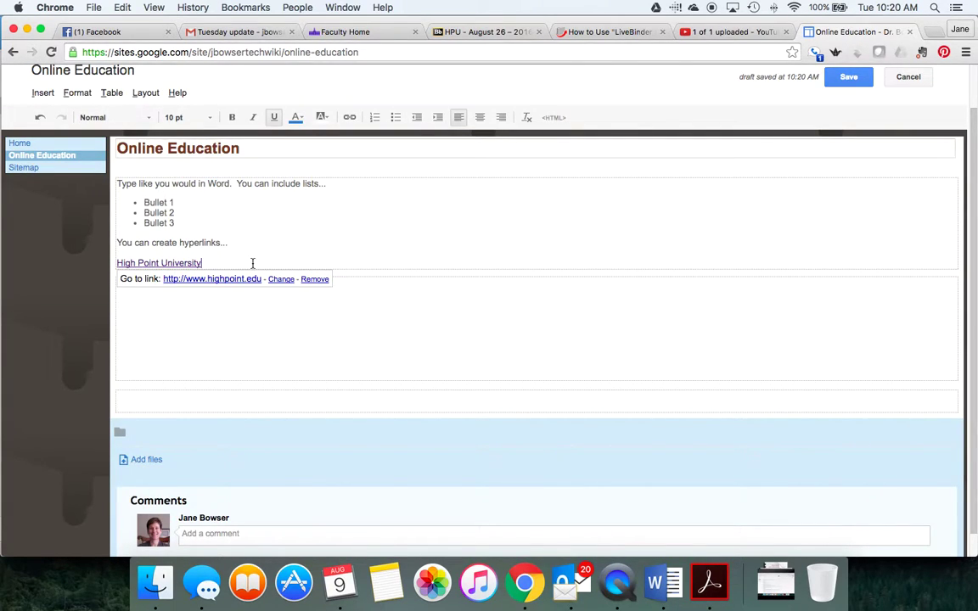
{"action": "key", "text": "Return"}
{"action": "key", "text": "Return"}
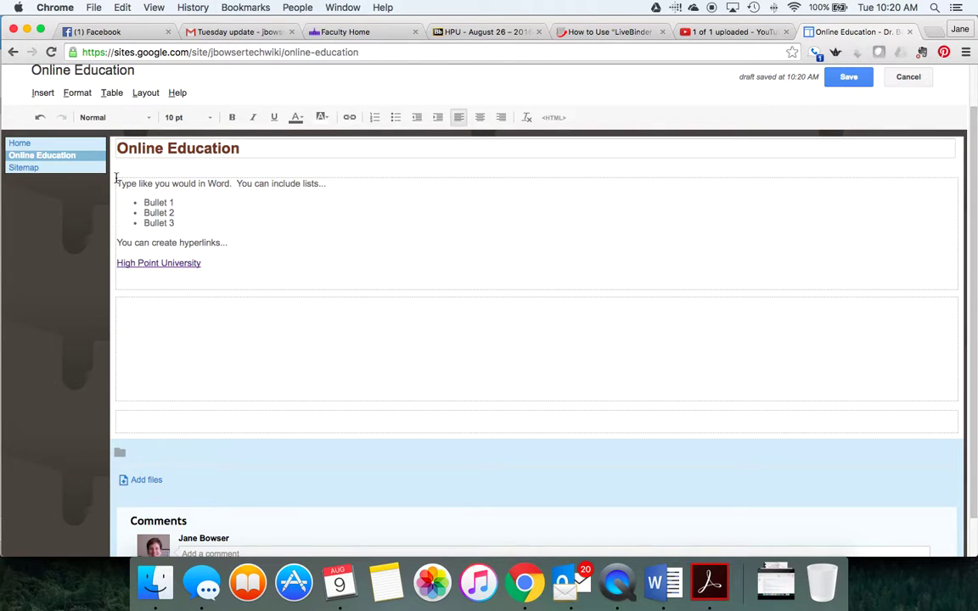
- Set all the text in the header section, from the first sentence through the link, to 12 pt
{"action": "left_click_drag", "start_coordinate": [116, 184], "coordinate": [238, 272]}
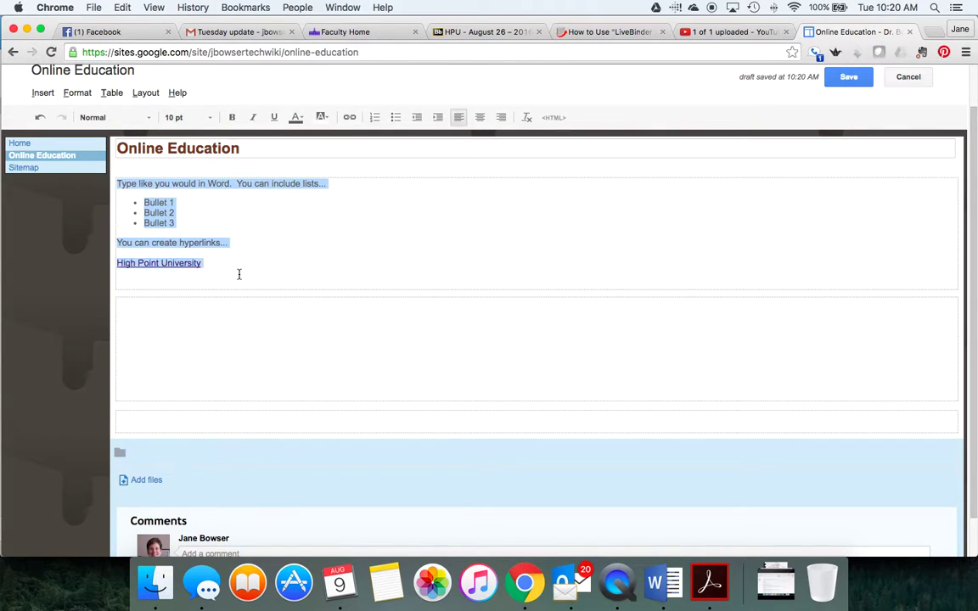
{"action": "left_click", "coordinate": [187, 118]}
{"action": "left_click", "coordinate": [192, 173]}
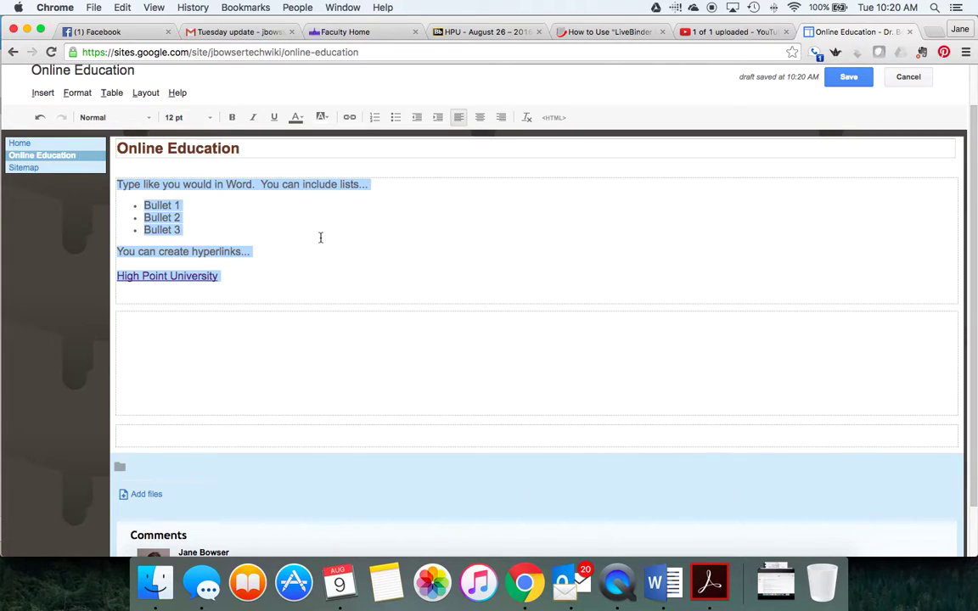
{"action": "left_click", "coordinate": [335, 259]}
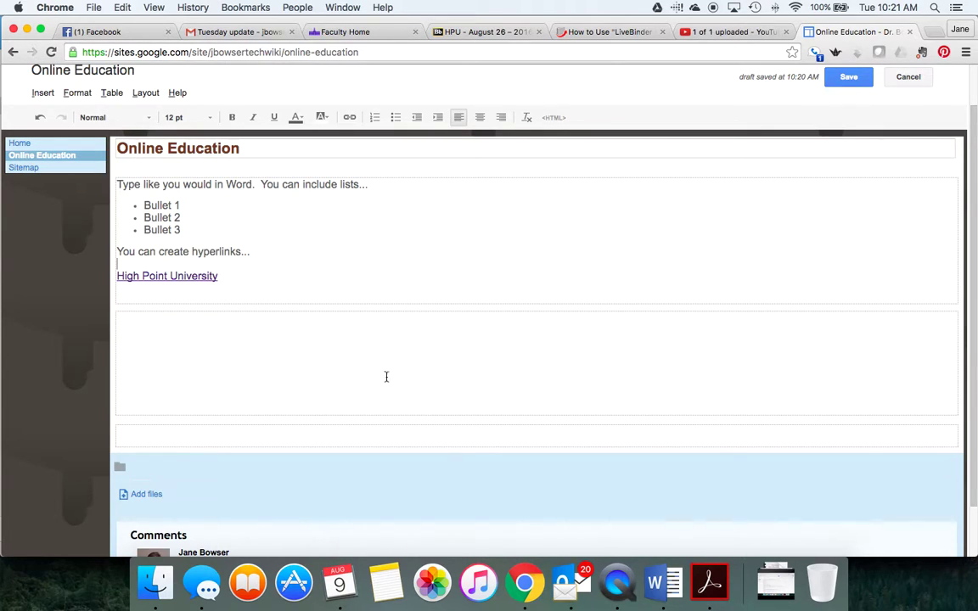
- Copy the full Honor Code paragraph from the EDU 7375 document in Word and paste it into the page's main section in Chrome
{"action": "left_click", "coordinate": [661, 583]}
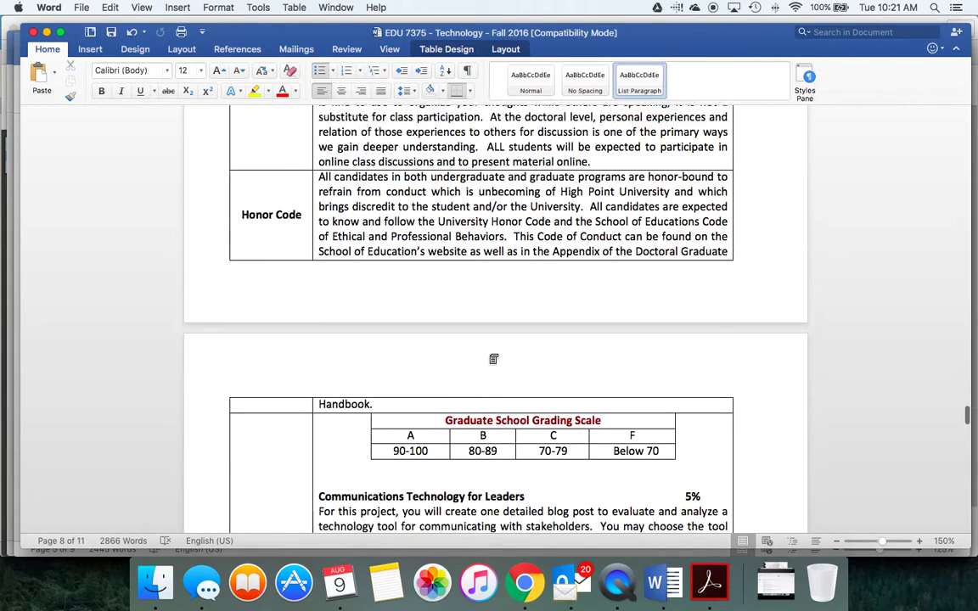
{"action": "scroll", "coordinate": [493, 359], "scroll_direction": "up", "scroll_amount": 2}
{"action": "left_click_drag", "start_coordinate": [319, 194], "coordinate": [387, 421]}
{"action": "key", "text": "super+c"}
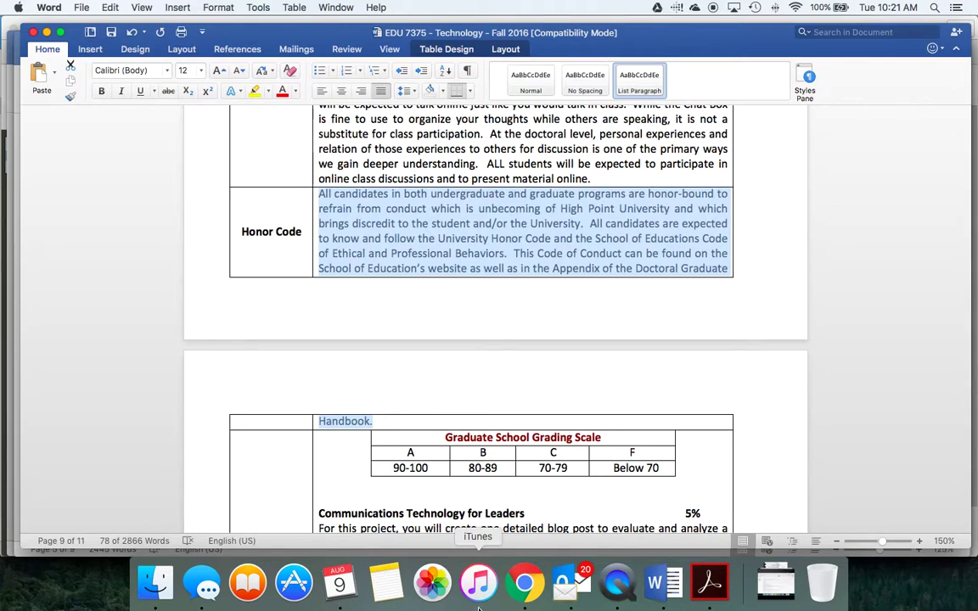
{"action": "left_click", "coordinate": [525, 583]}
{"action": "left_click", "coordinate": [148, 323]}
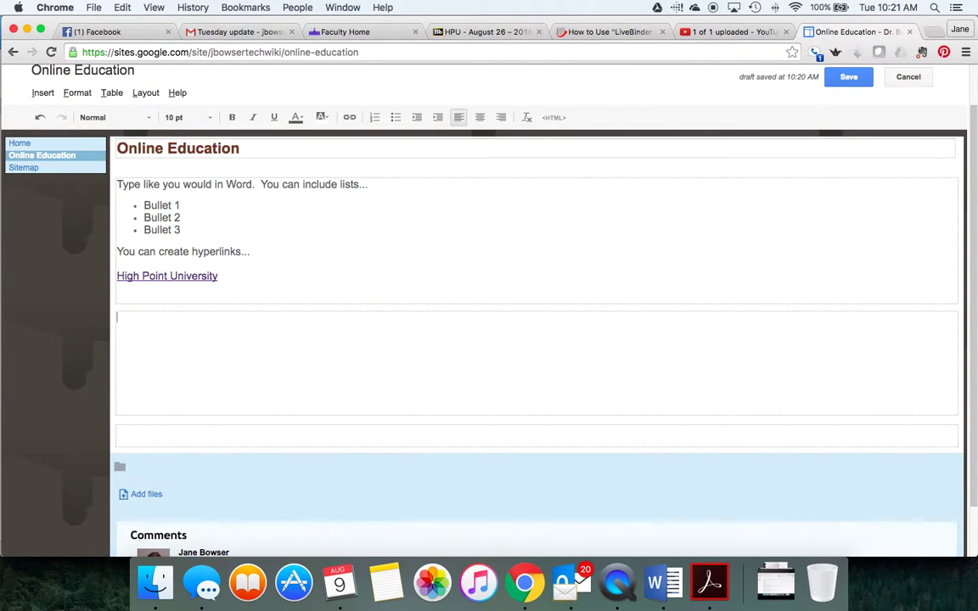
{"action": "key", "text": "super+v"}
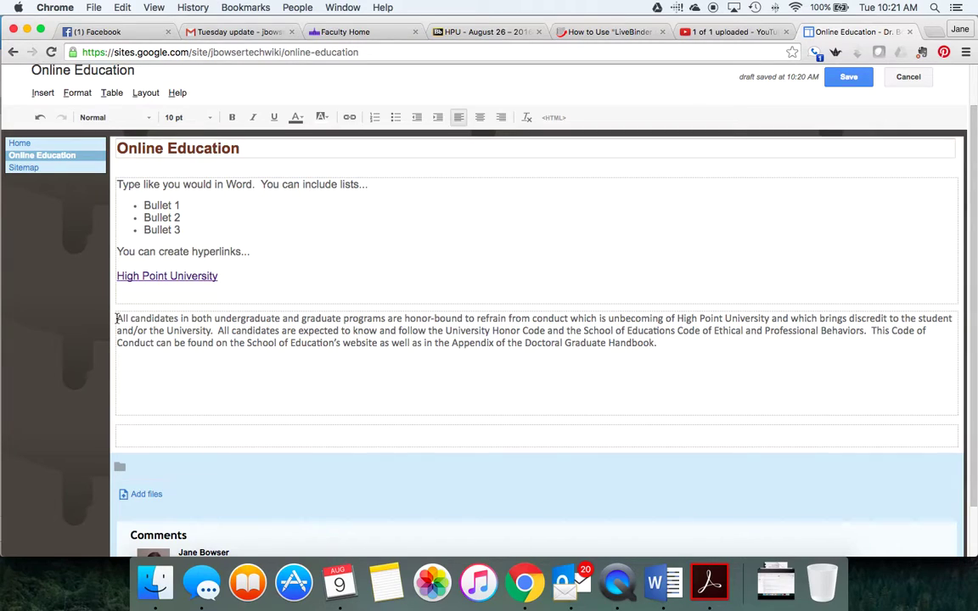
- Remove the formatting from the pasted Honor Code paragraph in the main section and set its text to 12 pt
{"action": "left_click_drag", "start_coordinate": [118, 319], "coordinate": [624, 386]}
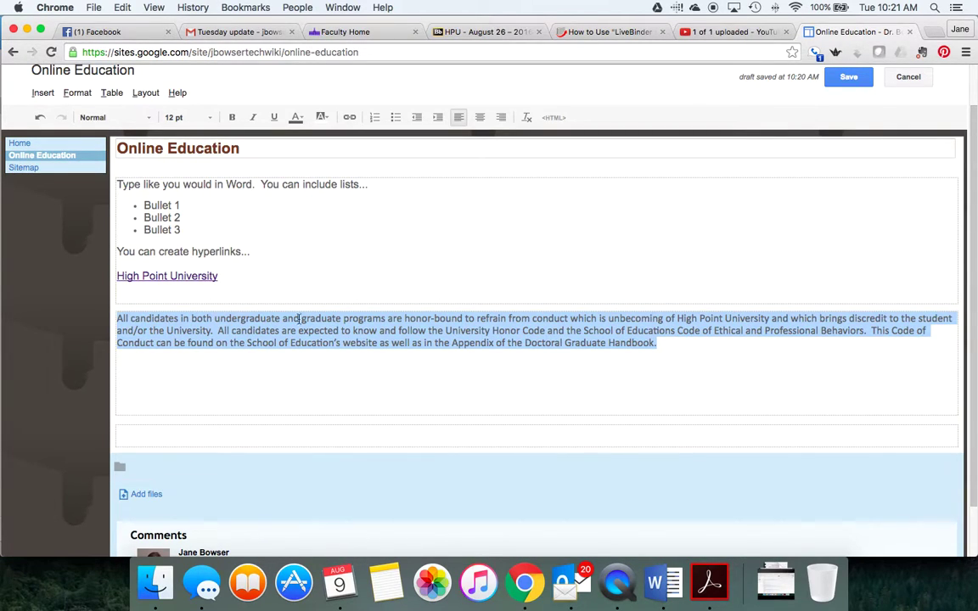
{"action": "left_click", "coordinate": [526, 119]}
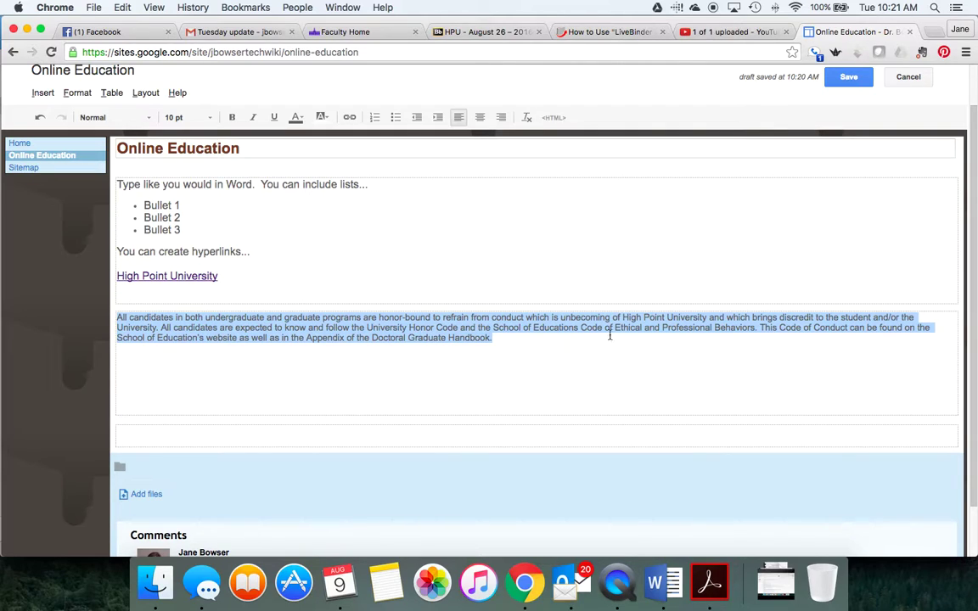
{"action": "left_click", "coordinate": [190, 119]}
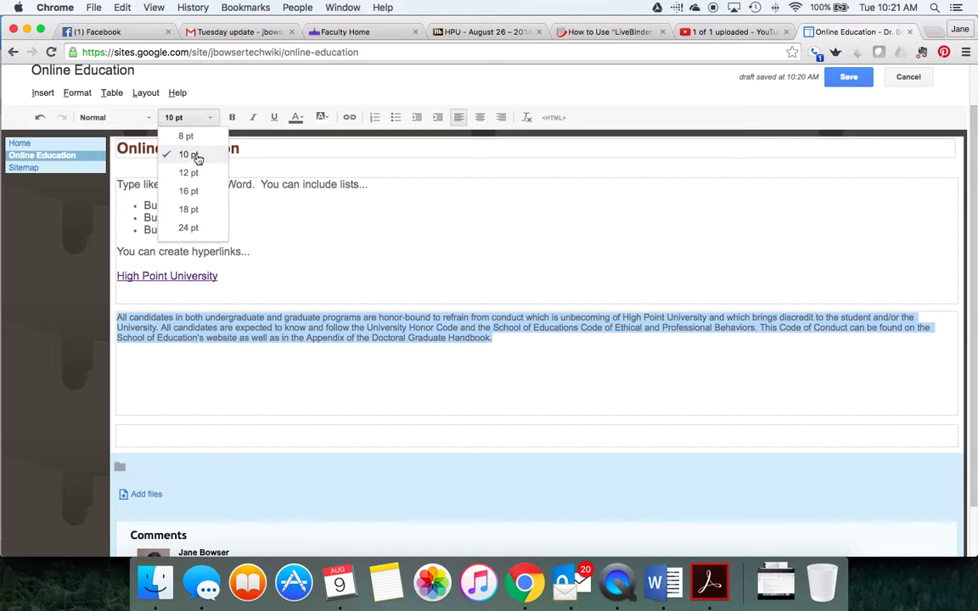
{"action": "left_click", "coordinate": [194, 174]}
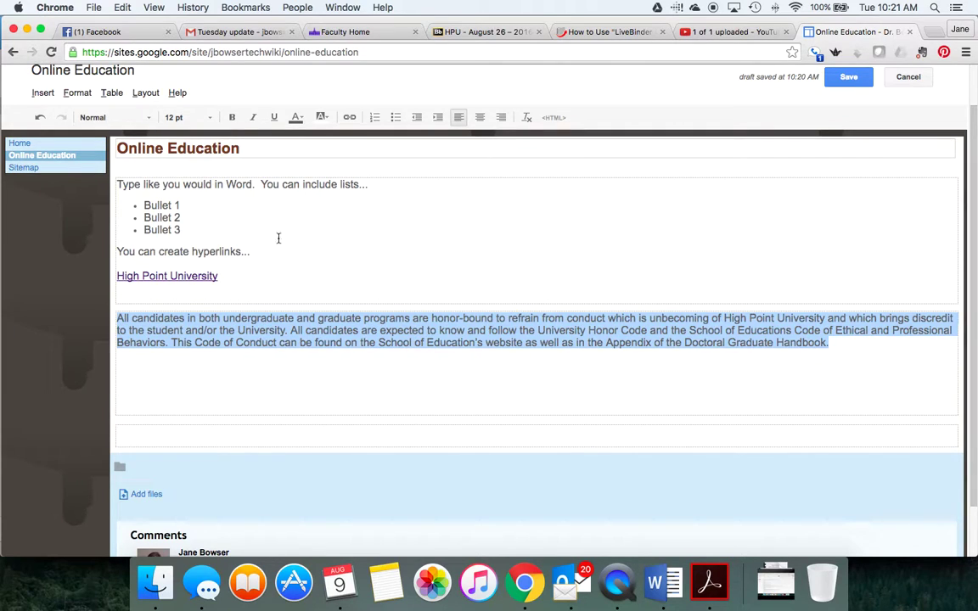
- Paste two more copies of the Honor Code paragraph directly after the existing one in the main section
{"action": "left_click", "coordinate": [863, 349]}
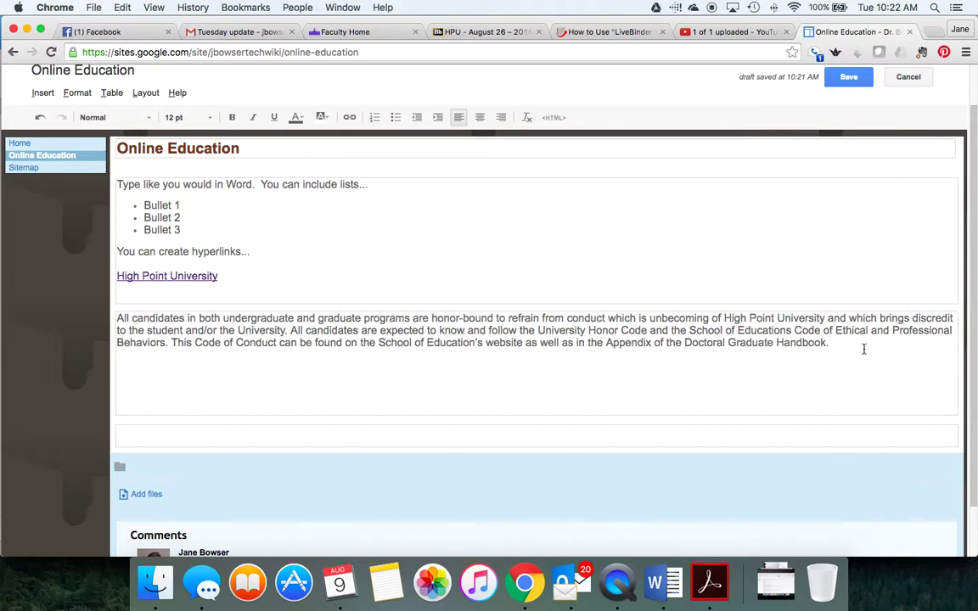
{"action": "key", "text": "Return"}
{"action": "left_click", "coordinate": [844, 342]}
{"action": "key", "text": "super+v"}
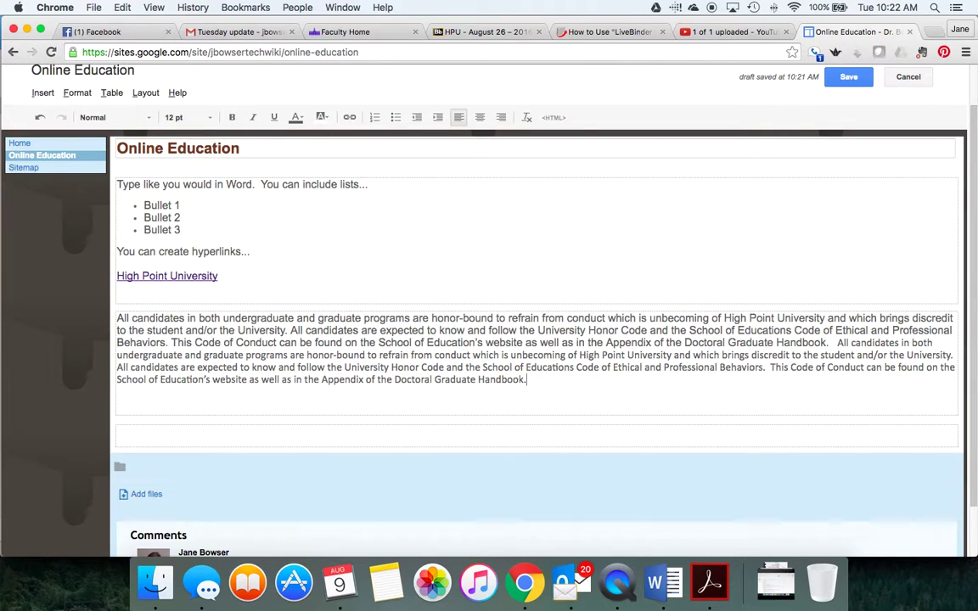
{"action": "key", "text": "super+v"}
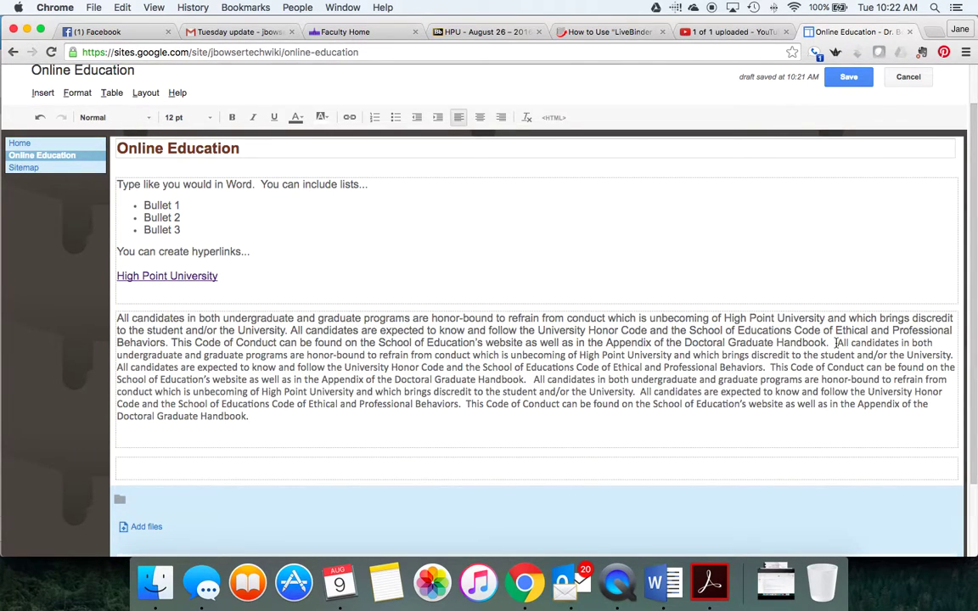
- Clear the formatting of all three Honor Code copies in the main section and set them to 12 pt
{"action": "left_click_drag", "start_coordinate": [118, 318], "coordinate": [333, 430]}
{"action": "left_click", "coordinate": [525, 119]}
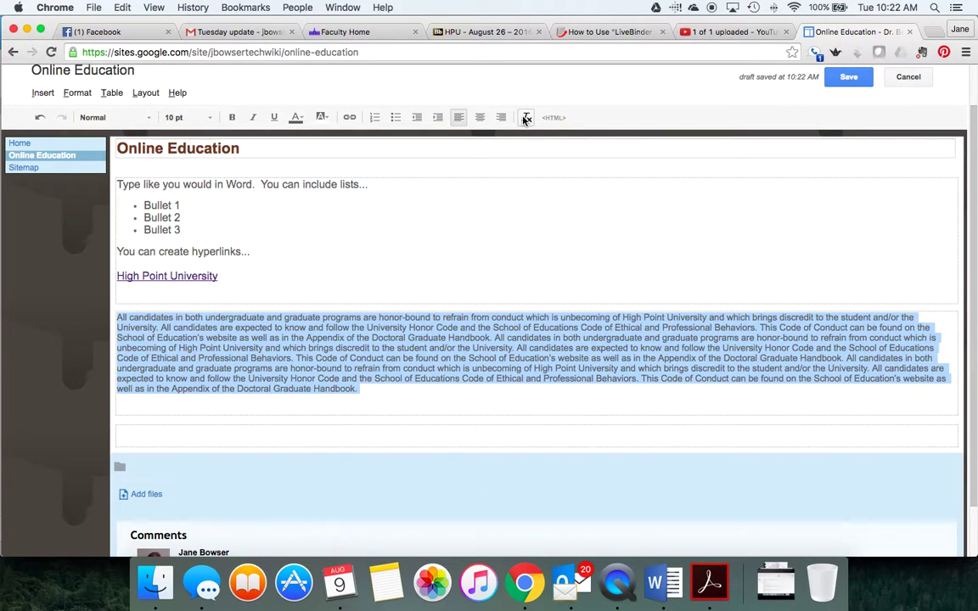
{"action": "left_click", "coordinate": [180, 117]}
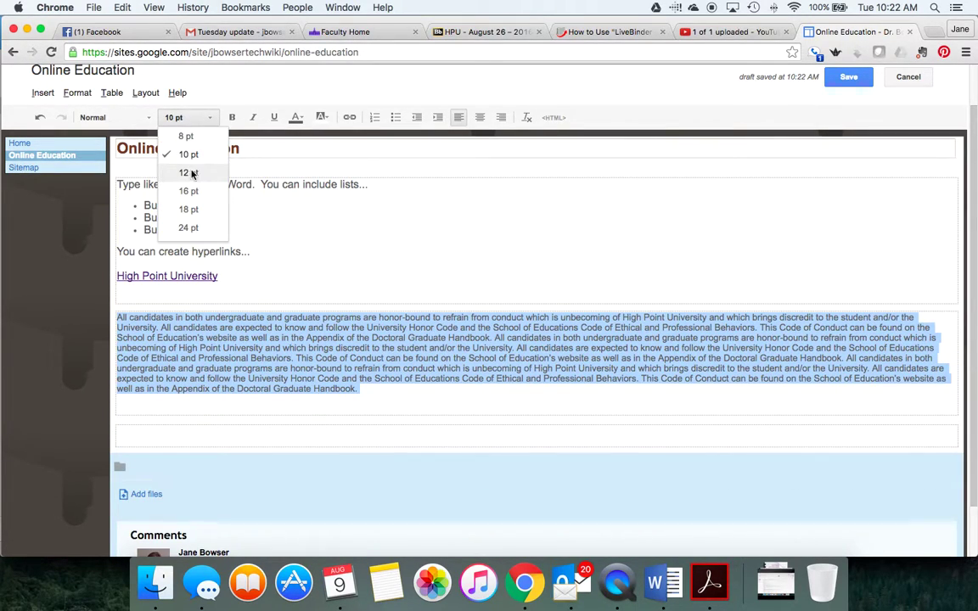
{"action": "left_click", "coordinate": [180, 169]}
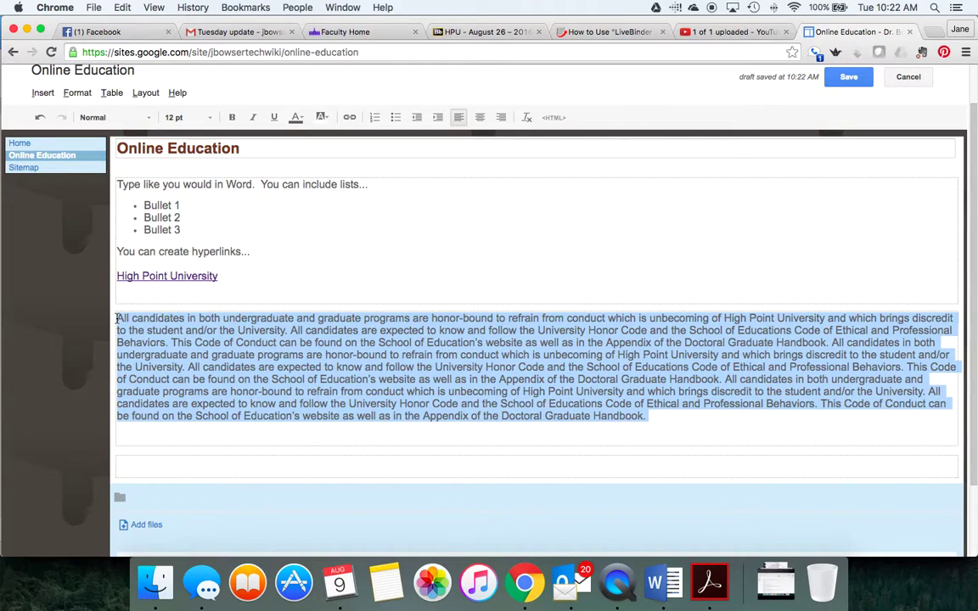
- Insert the image Mocha.jpg, uploaded from the Downloads folder, at the start of the main section's text
{"action": "left_click", "coordinate": [348, 343]}
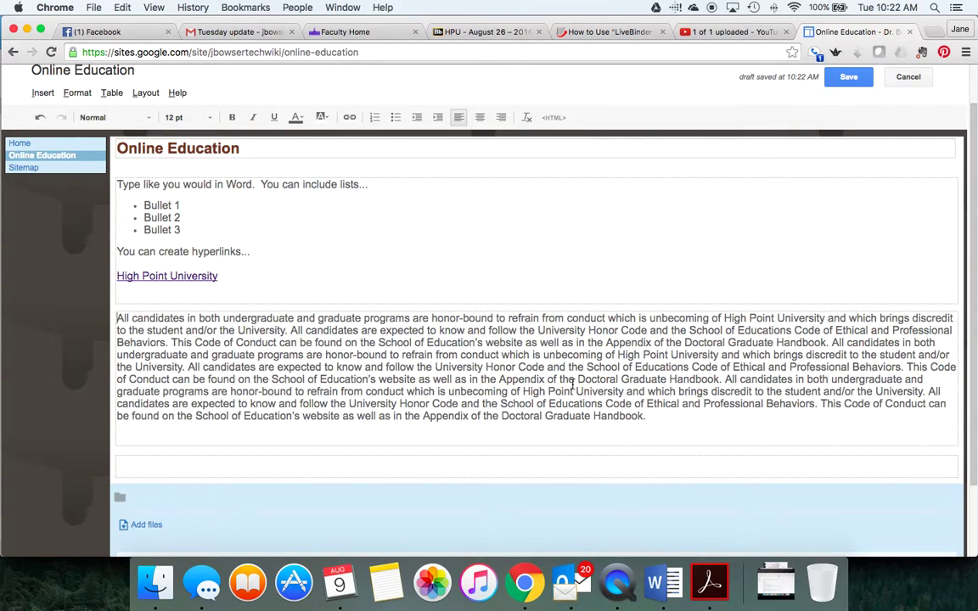
{"action": "left_click", "coordinate": [34, 93]}
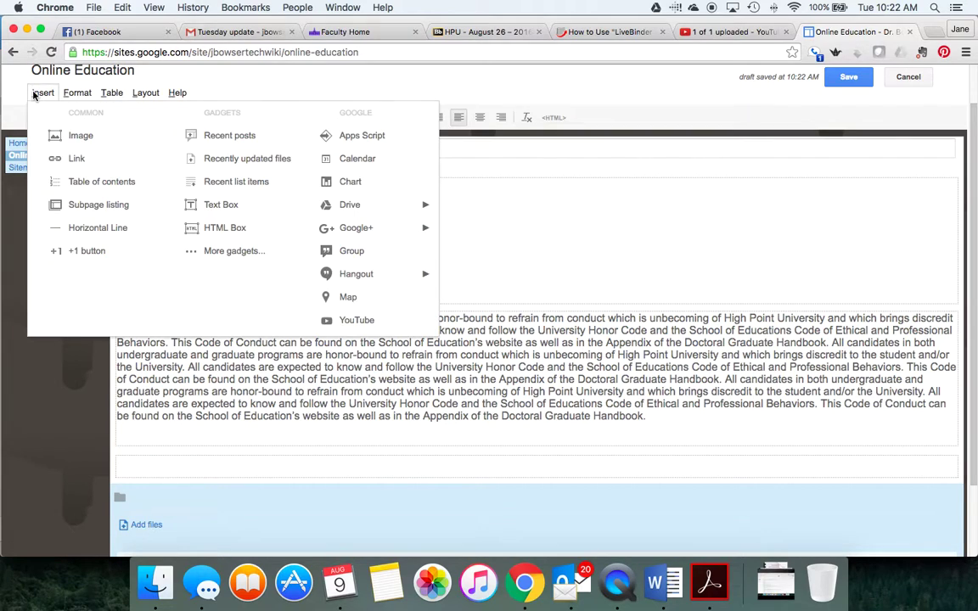
{"action": "left_click", "coordinate": [63, 136]}
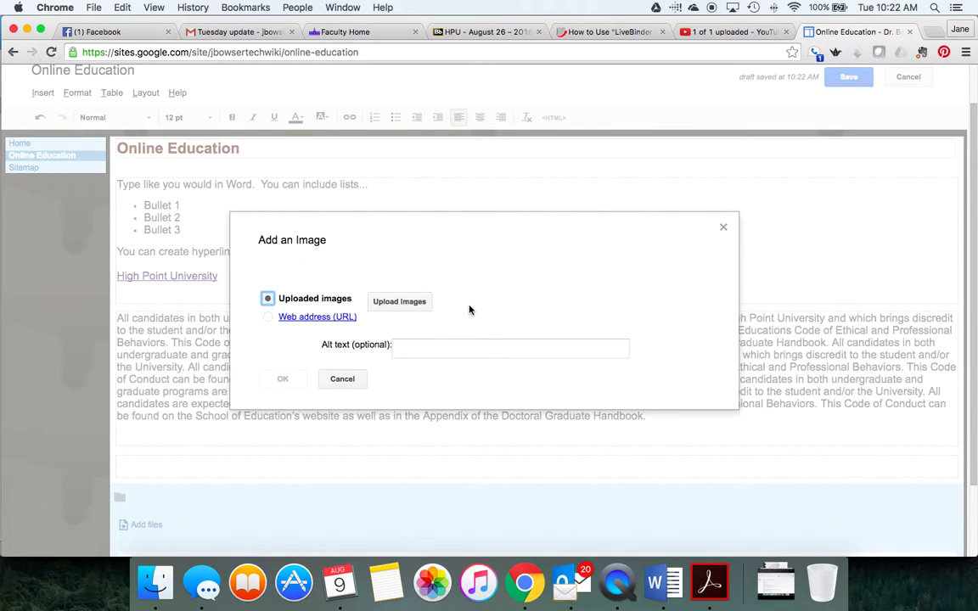
{"action": "left_click", "coordinate": [405, 303]}
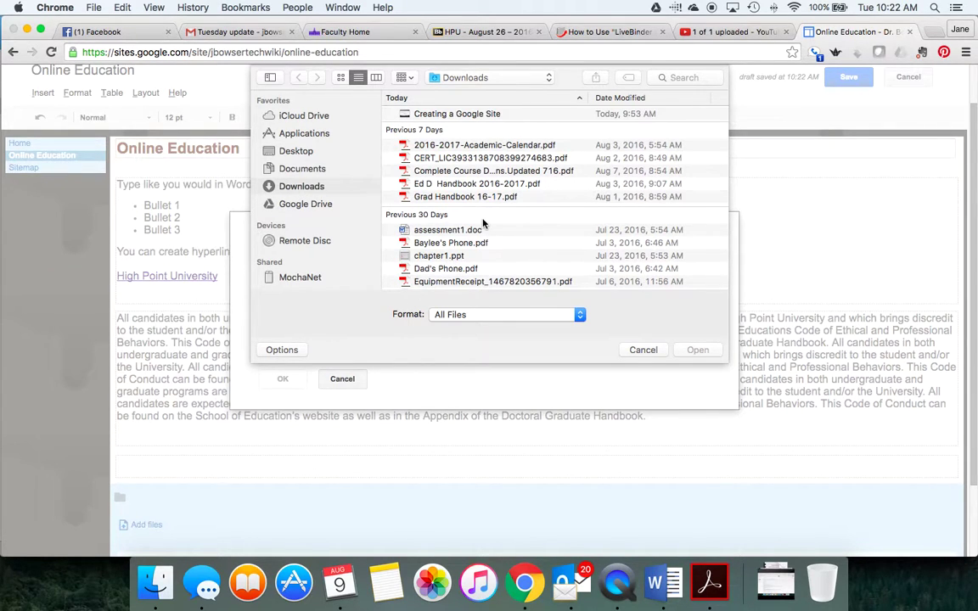
{"action": "scroll", "coordinate": [483, 222], "scroll_direction": "down", "scroll_amount": 10}
{"action": "scroll", "coordinate": [483, 222], "scroll_direction": "down", "scroll_amount": 10}
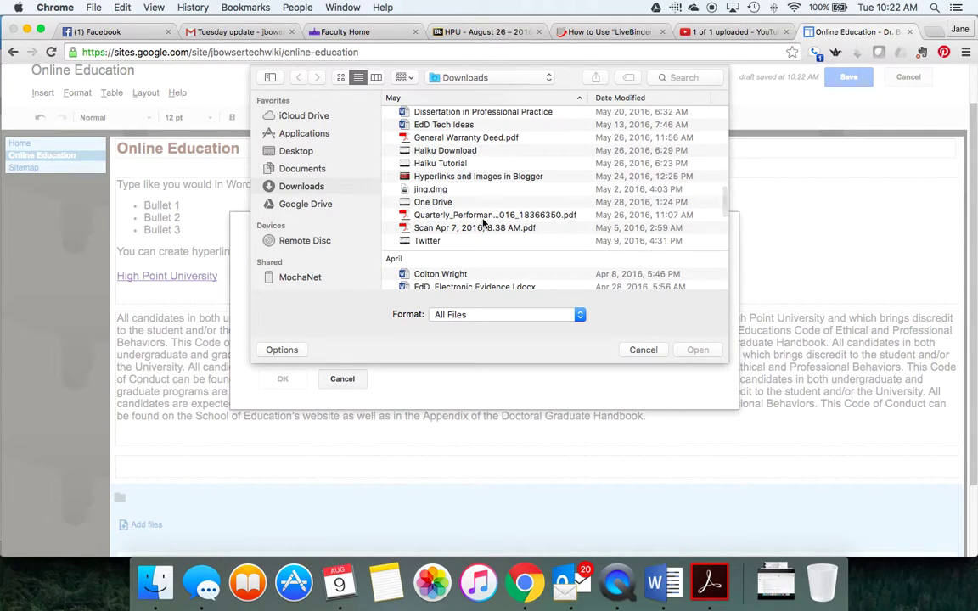
{"action": "scroll", "coordinate": [483, 223], "scroll_direction": "down", "scroll_amount": 10}
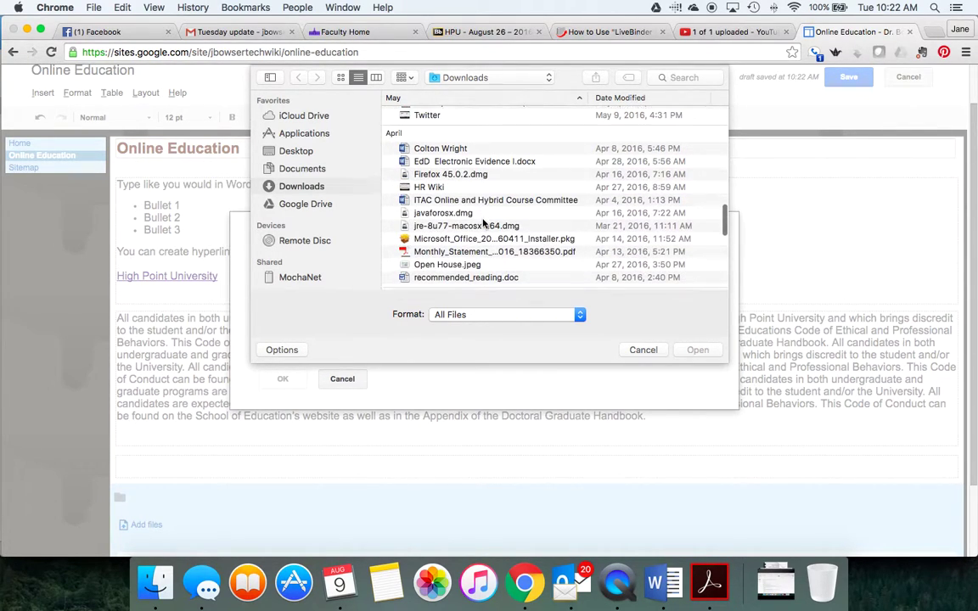
{"action": "scroll", "coordinate": [483, 223], "scroll_direction": "down", "scroll_amount": 8}
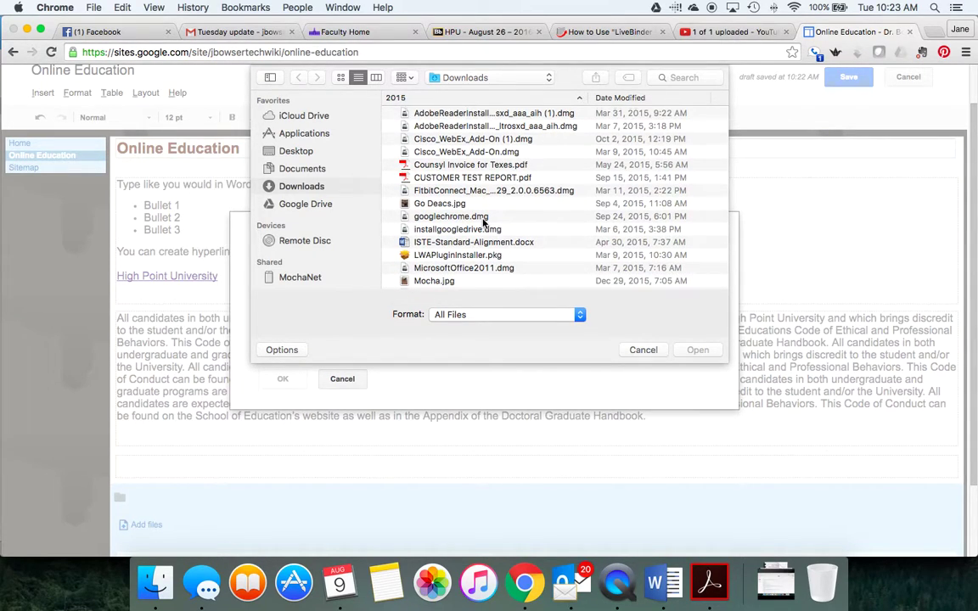
{"action": "scroll", "coordinate": [463, 222], "scroll_direction": "down", "scroll_amount": 3}
{"action": "left_click", "coordinate": [451, 223]}
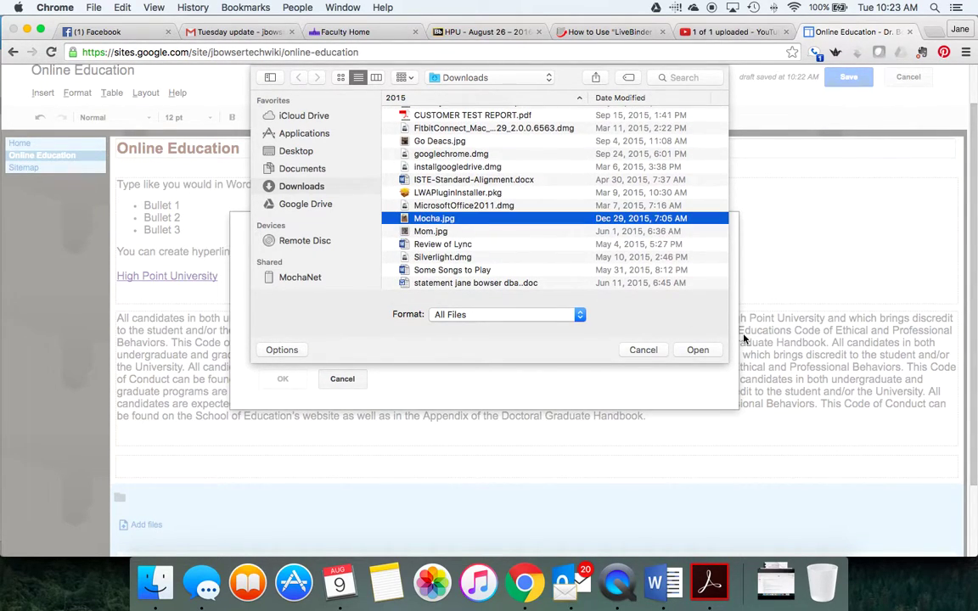
{"action": "left_click", "coordinate": [697, 350]}
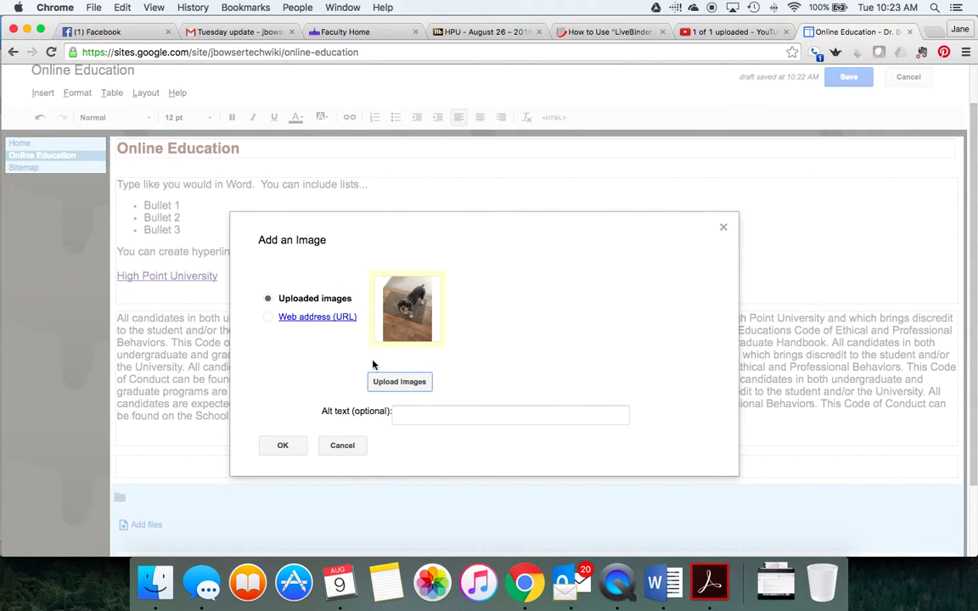
{"action": "left_click", "coordinate": [283, 446]}
- Resize the inserted dog image to the small size (S)
{"action": "scroll", "coordinate": [285, 446], "scroll_direction": "down", "scroll_amount": 10}
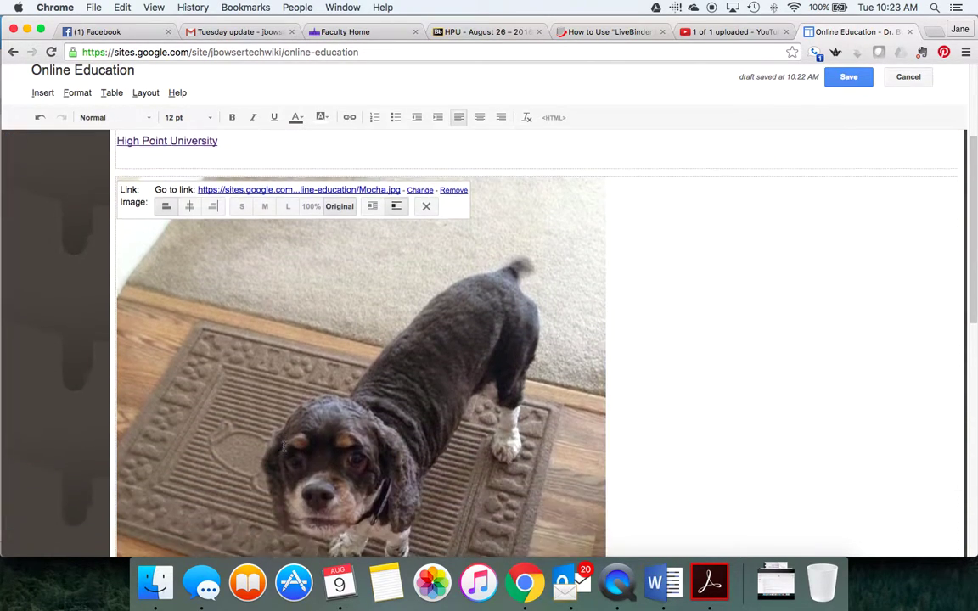
{"action": "scroll", "coordinate": [284, 445], "scroll_direction": "down", "scroll_amount": 3}
{"action": "scroll", "coordinate": [285, 446], "scroll_direction": "up", "scroll_amount": 10}
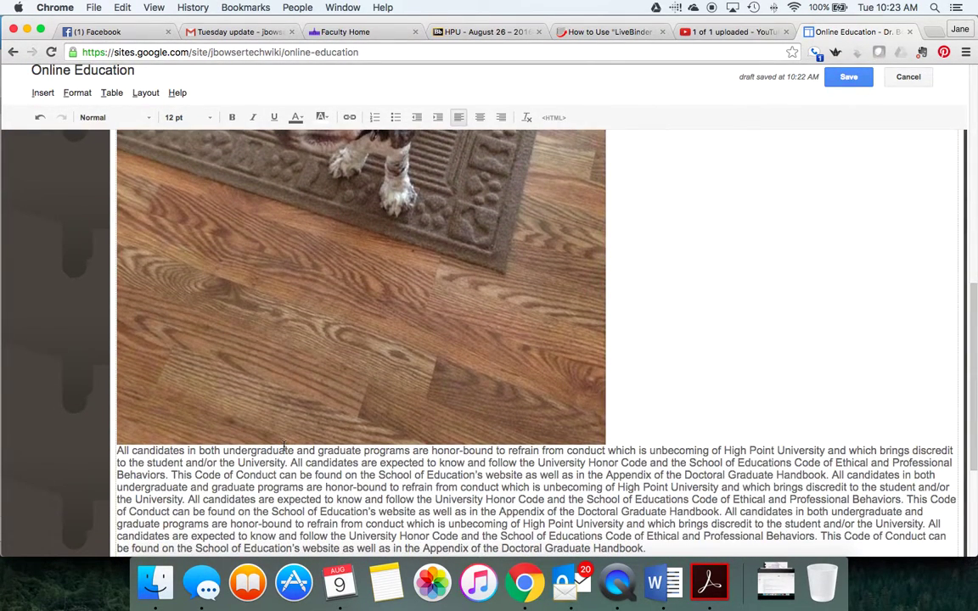
{"action": "scroll", "coordinate": [285, 445], "scroll_direction": "up", "scroll_amount": 2}
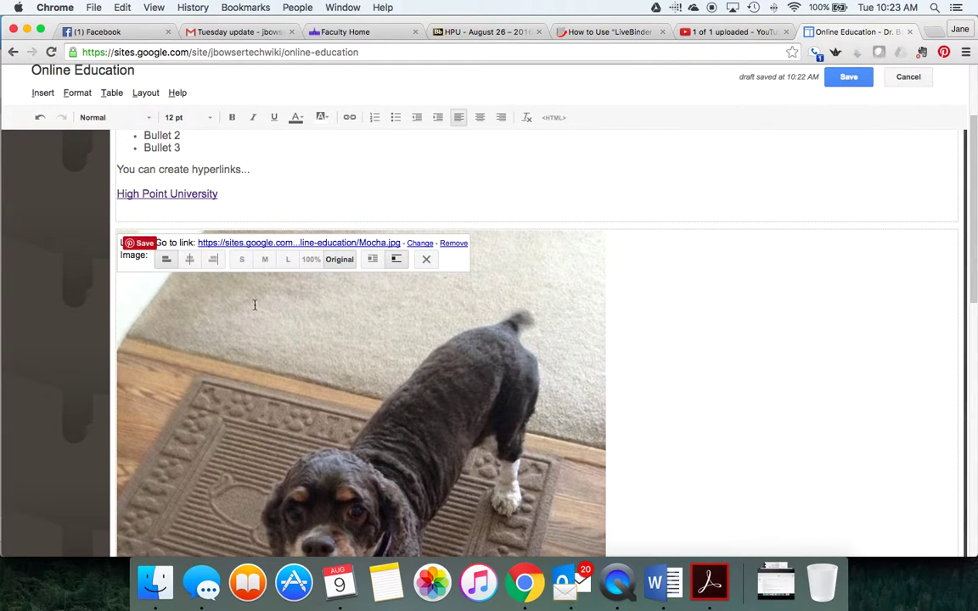
{"action": "left_click", "coordinate": [242, 260]}
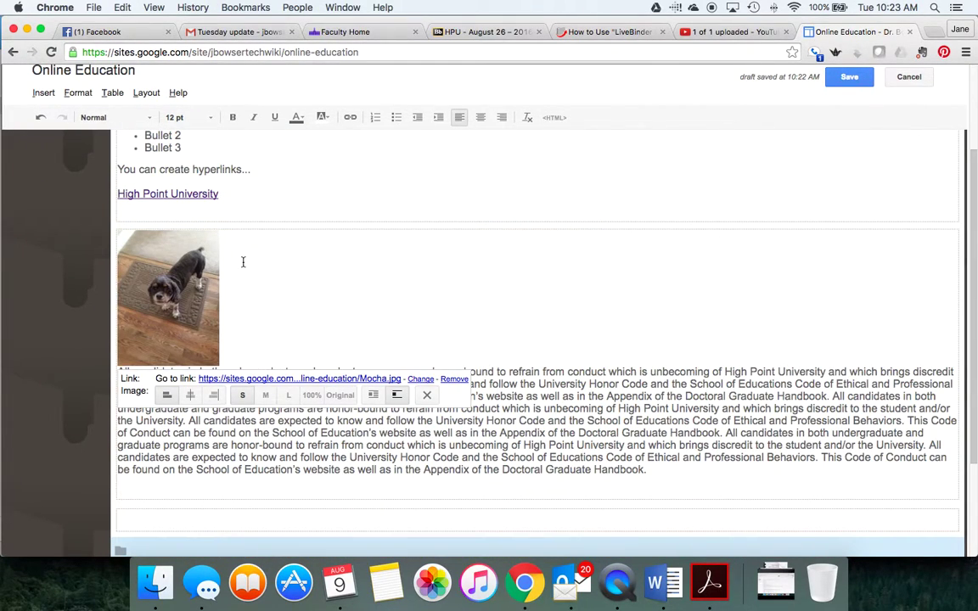
{"action": "left_click", "coordinate": [293, 284]}
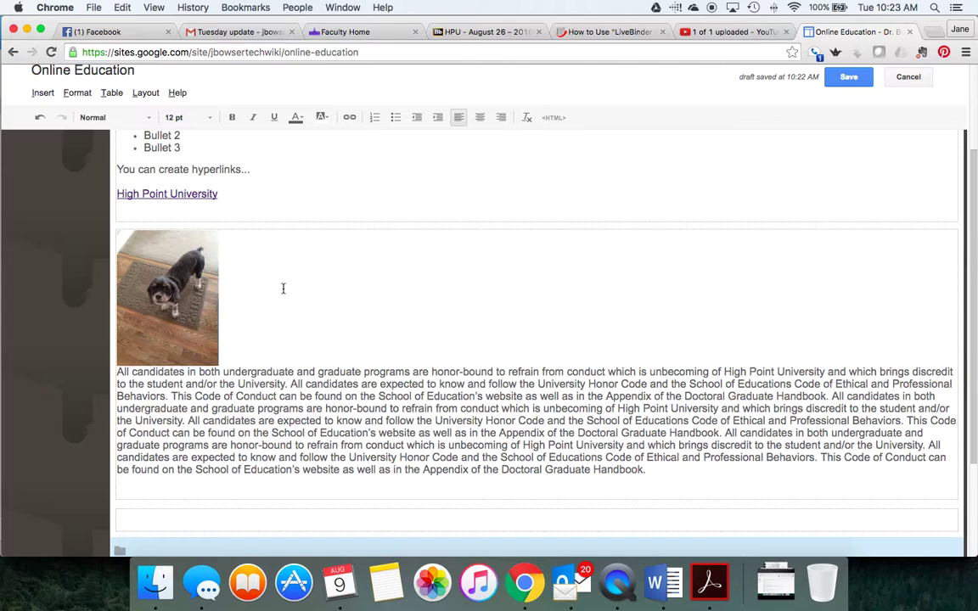
- Turn on text wrapping for the dog image so the Honor Code text flows beside it
{"action": "left_click", "coordinate": [171, 329]}
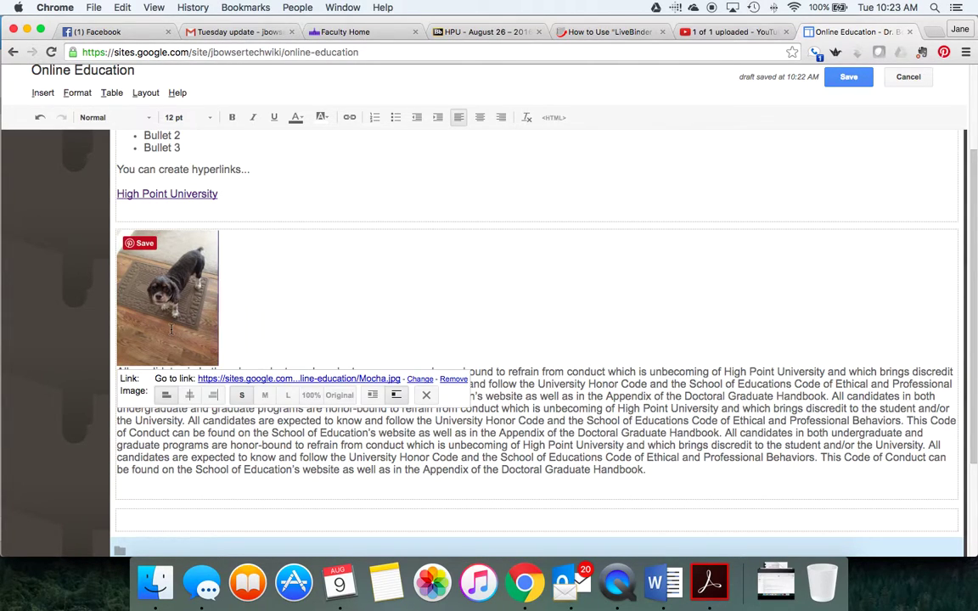
{"action": "left_click", "coordinate": [372, 396]}
{"action": "left_click", "coordinate": [528, 325]}
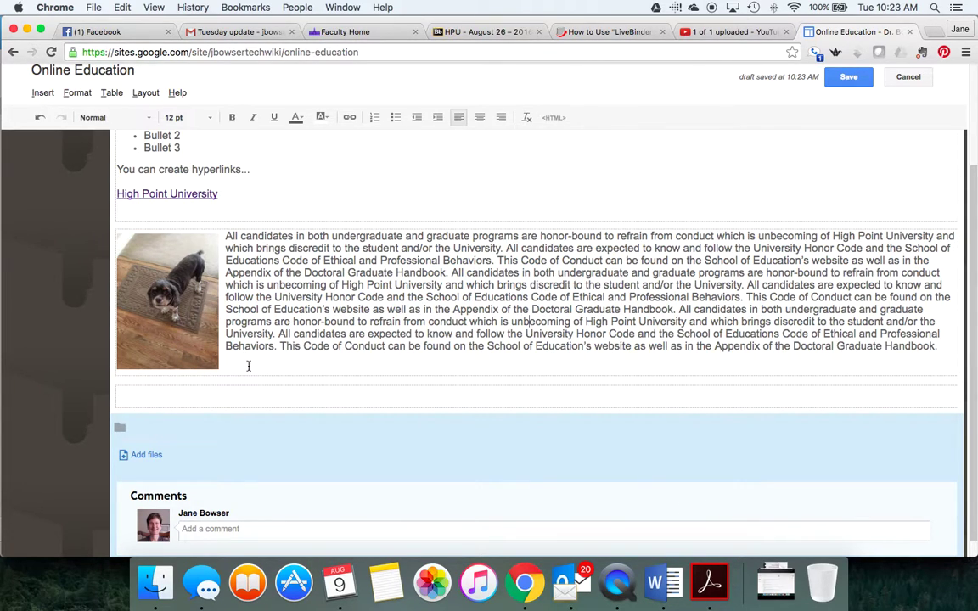
{"action": "left_click", "coordinate": [191, 338]}
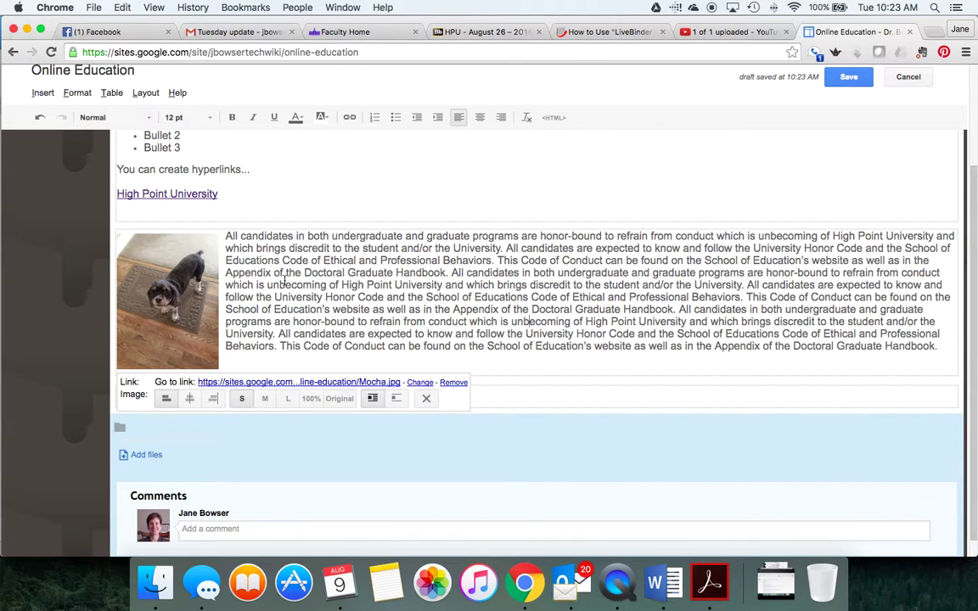
- Paste another copy of the Honor Code paragraph at the end and reformat all the text beside the image as plain 12 pt
{"action": "left_click", "coordinate": [946, 349]}
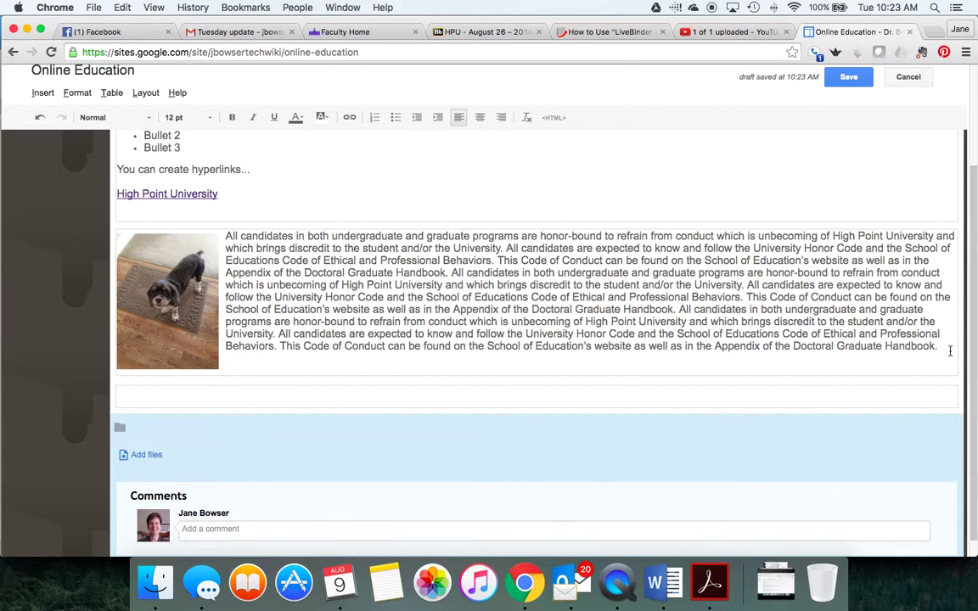
{"action": "type", "text": "All candidates in both undergraduate and graduate programs are honor-bound to refrain from conduct which is unbecoming of High Point University and which brings discredit to the student and/or the University.  All candidates are expected to know and follow the University Honor Code and the School of Educations Code of Ethical and Professional Behaviors.  This Code of Conduct can be found on the School of Education's website as well as in the Appendix of the Doctoral Graduate Handbook."}
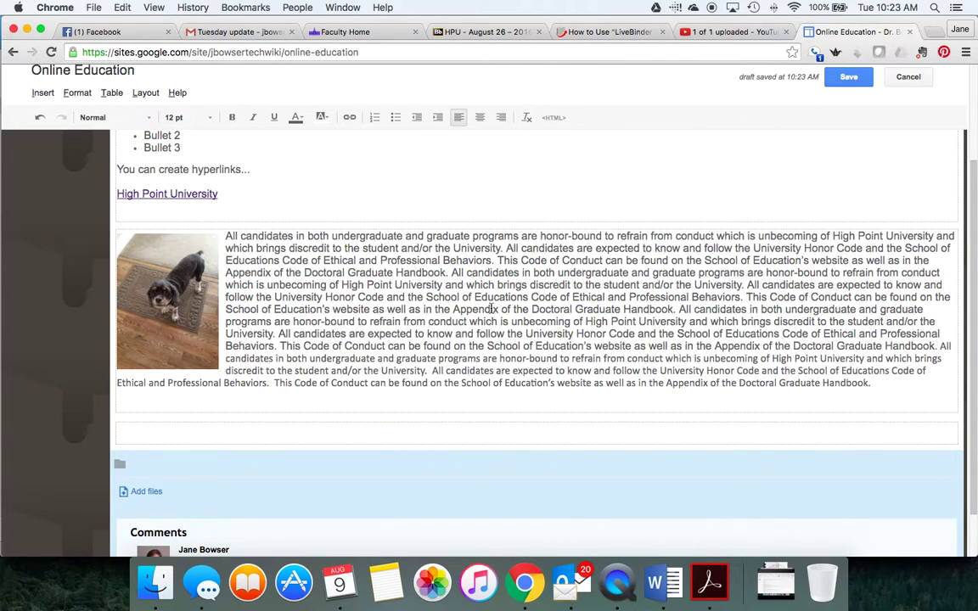
{"action": "left_click_drag", "start_coordinate": [227, 236], "coordinate": [895, 408]}
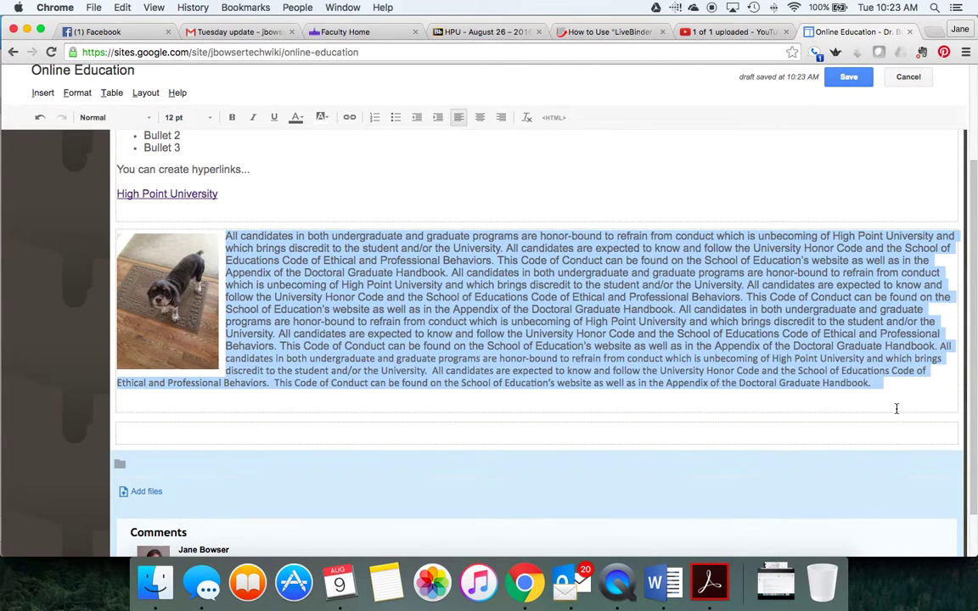
{"action": "left_click", "coordinate": [526, 118]}
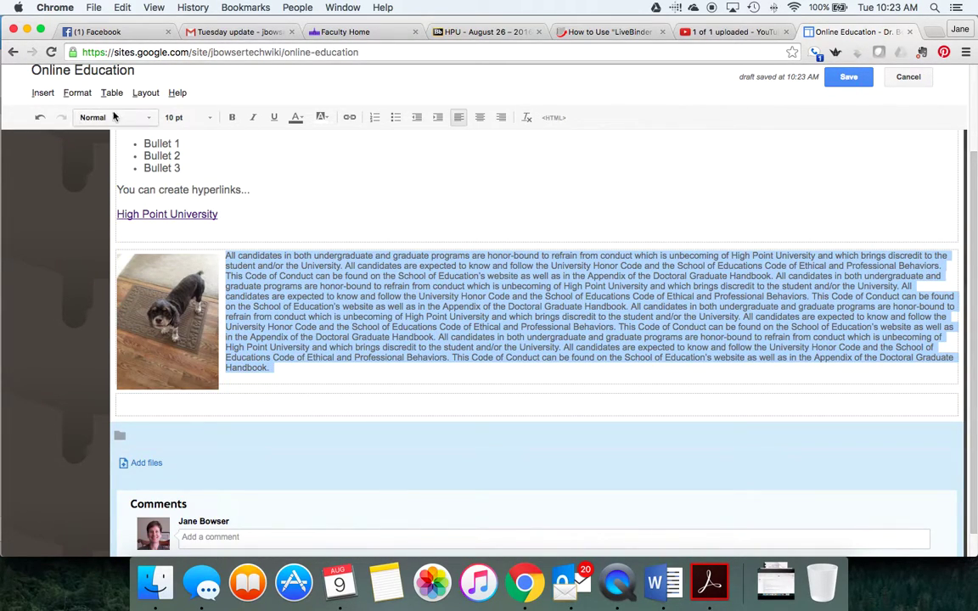
{"action": "left_click", "coordinate": [178, 117]}
{"action": "left_click", "coordinate": [187, 175]}
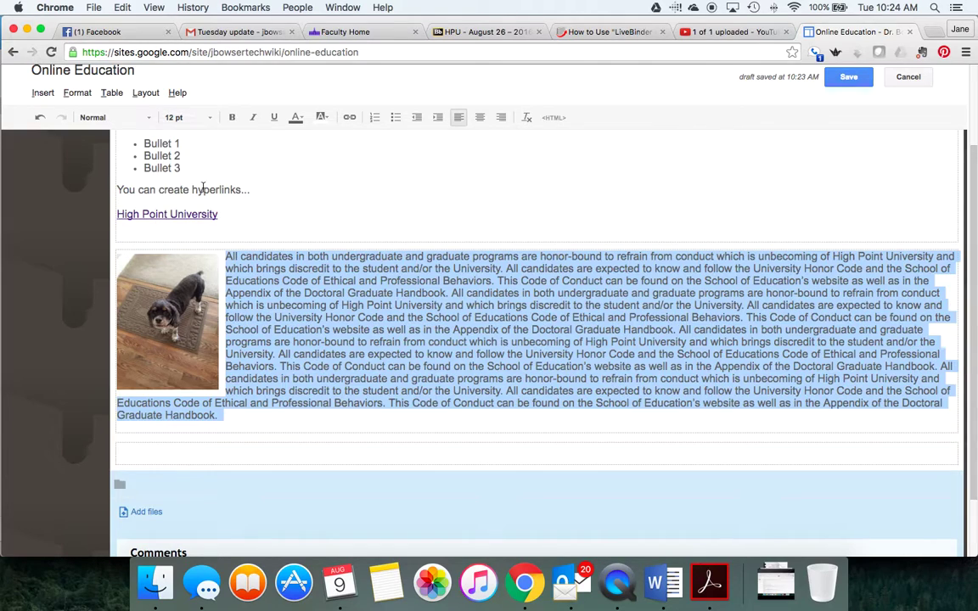
{"action": "left_click", "coordinate": [370, 341]}
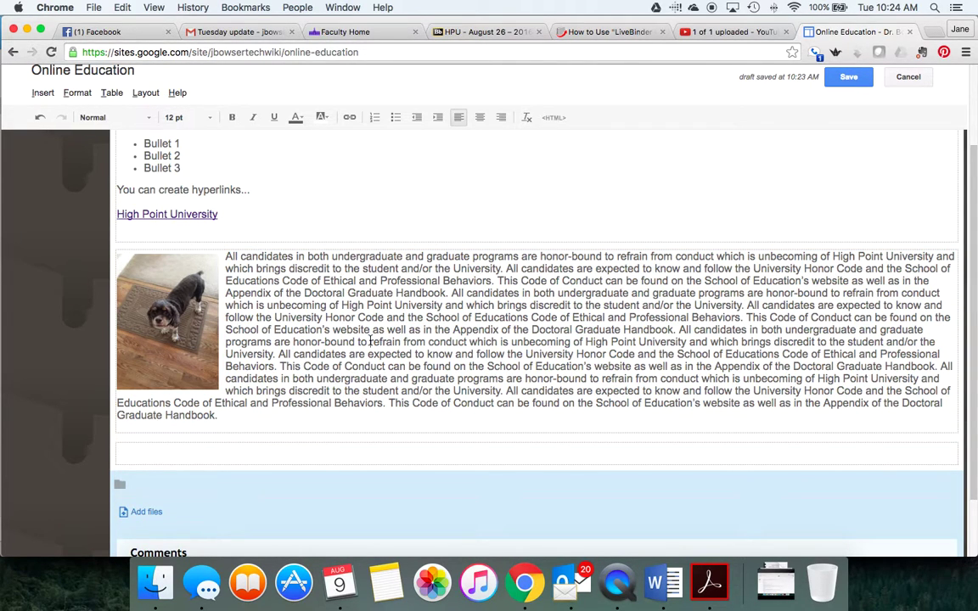
- Copy the share link of the uploaded "Creating a Google Site" video from its YouTube upload page
{"action": "mouse_move", "coordinate": [135, 379]}
{"action": "left_click", "coordinate": [692, 32]}
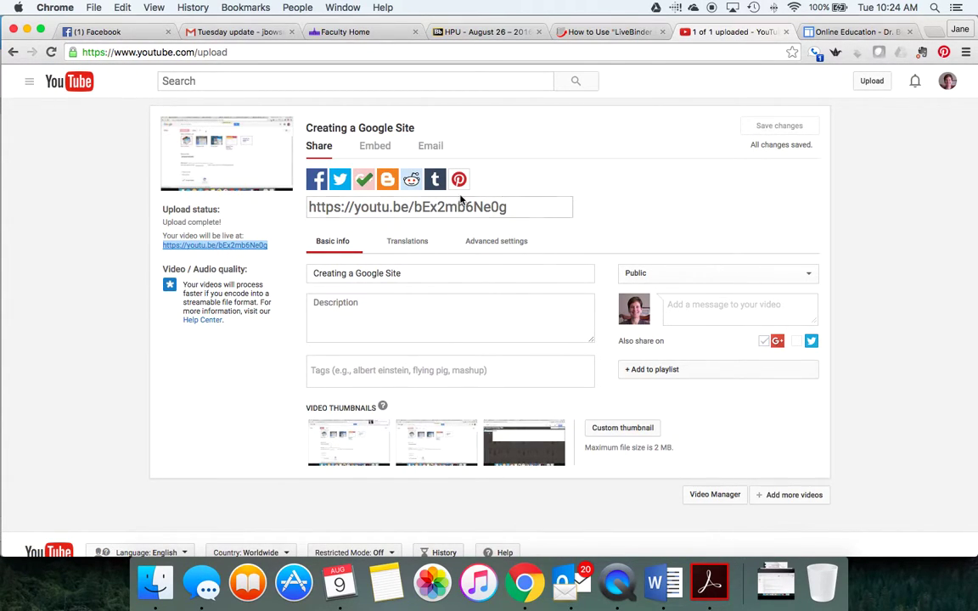
{"action": "left_click", "coordinate": [526, 208]}
{"action": "key", "text": "super+c"}
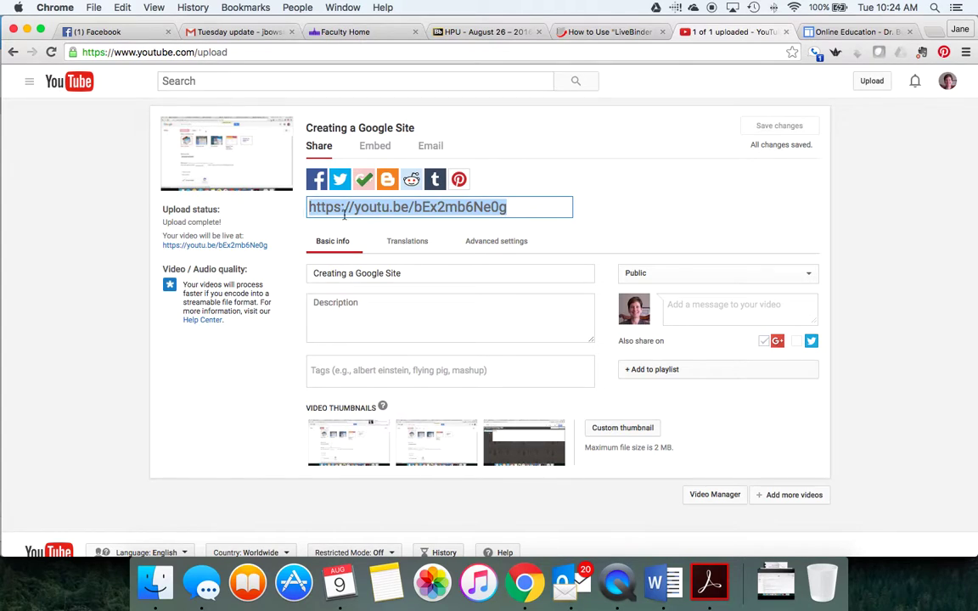
{"action": "right_click", "coordinate": [401, 215]}
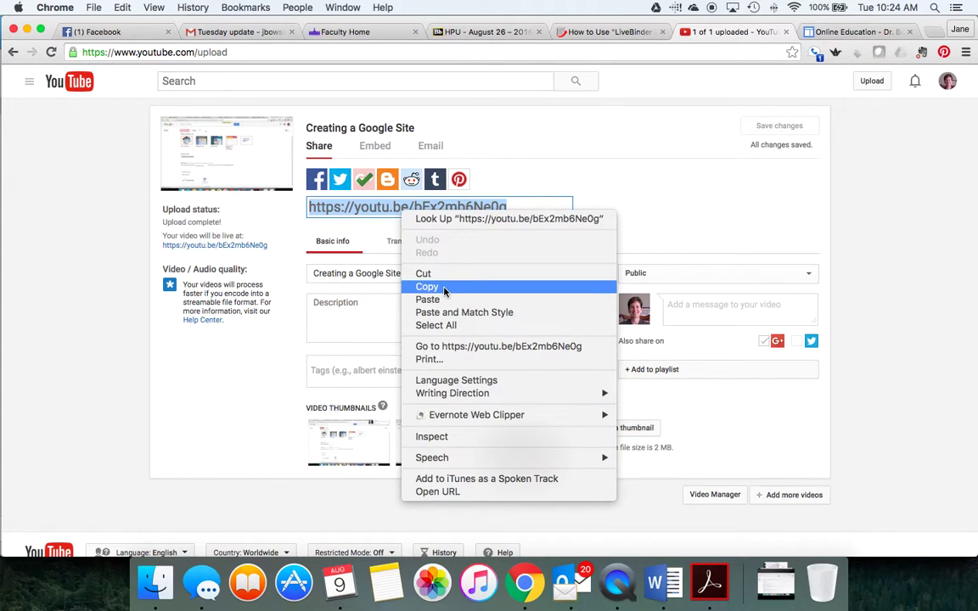
{"action": "left_click", "coordinate": [420, 286]}
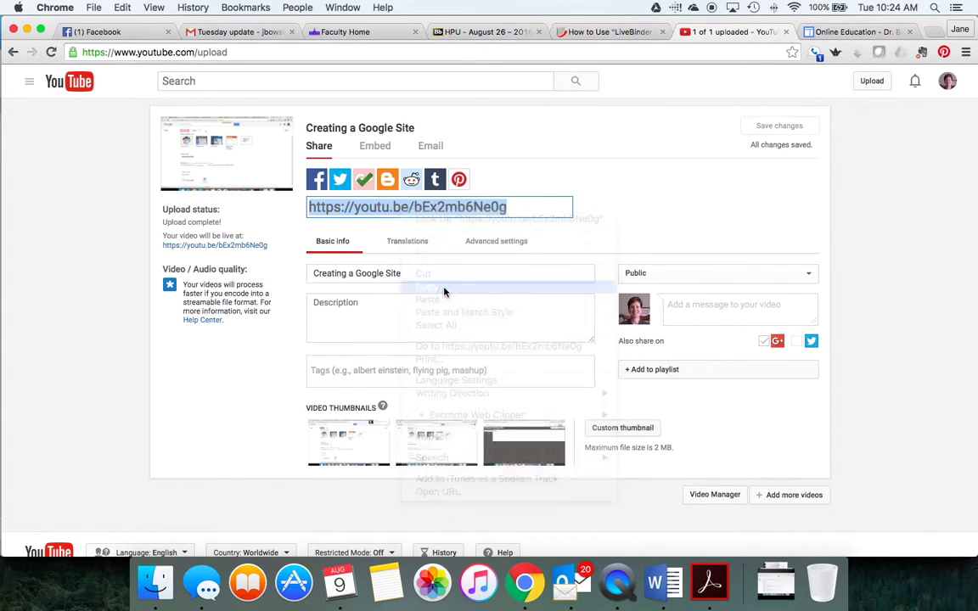
{"action": "left_click", "coordinate": [274, 84]}
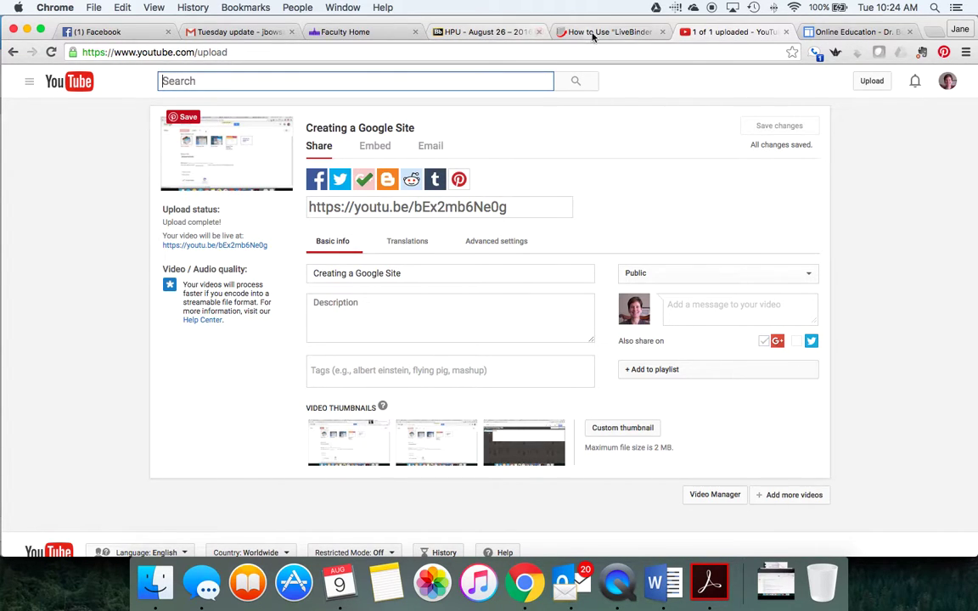
- Switch to the Online Education page and enter "How to Create a Google SIte" in the empty section below the Honor Code text
{"action": "left_click", "coordinate": [814, 33]}
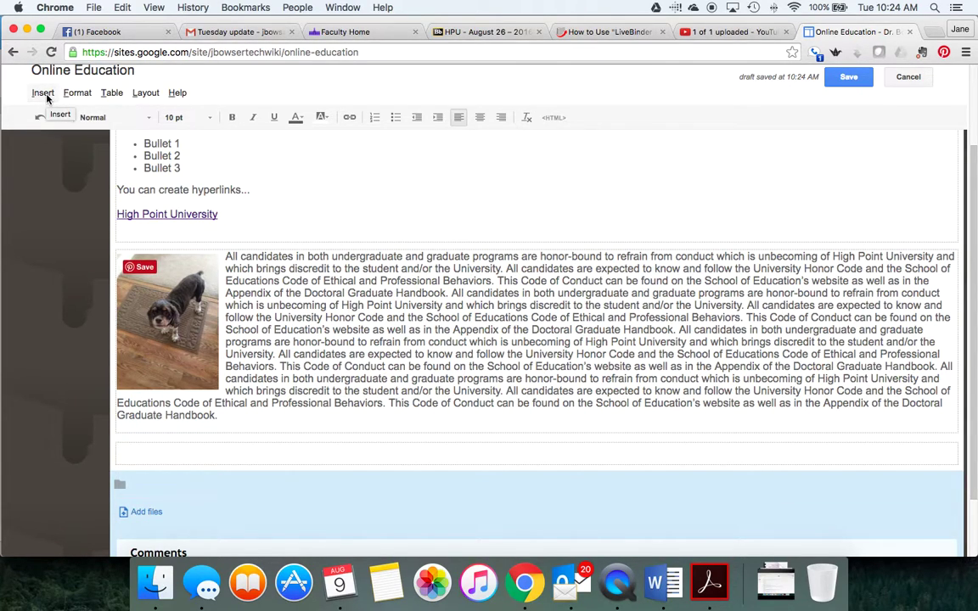
{"action": "type", "text": "How to crea"}
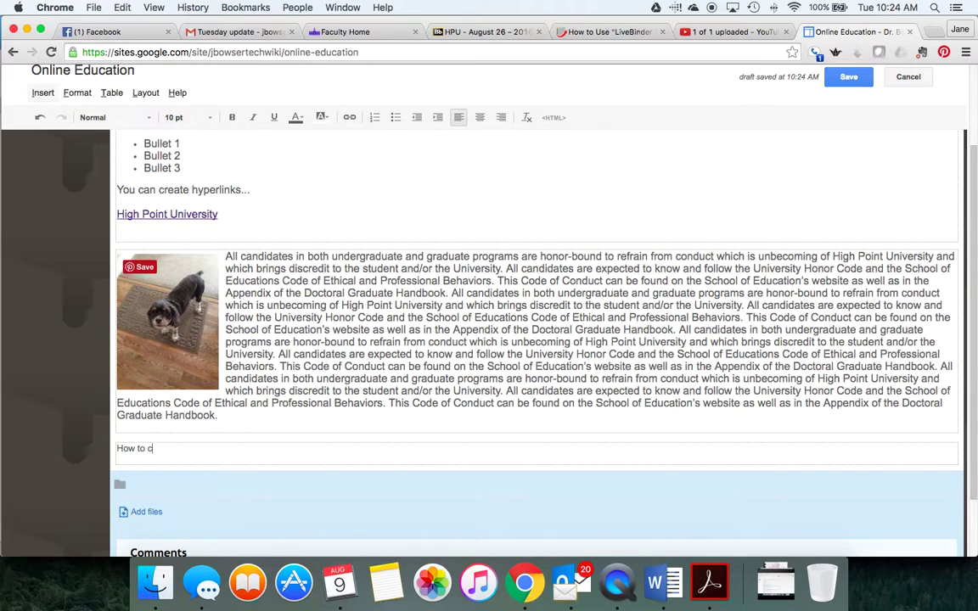
{"action": "type", "text": "reate a Google Site"}
- Format the new heading below the Honor Code text as bold 12 pt
{"action": "scroll", "coordinate": [535, 340], "scroll_direction": "down", "scroll_amount": 3}
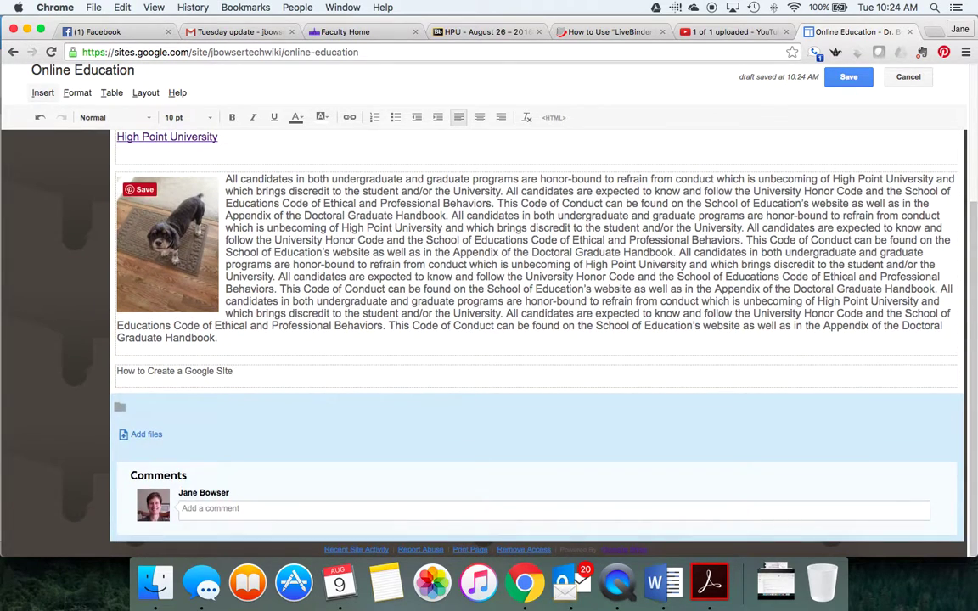
{"action": "left_click_drag", "start_coordinate": [118, 372], "coordinate": [271, 373]}
{"action": "left_click", "coordinate": [187, 117]}
{"action": "left_click", "coordinate": [188, 173]}
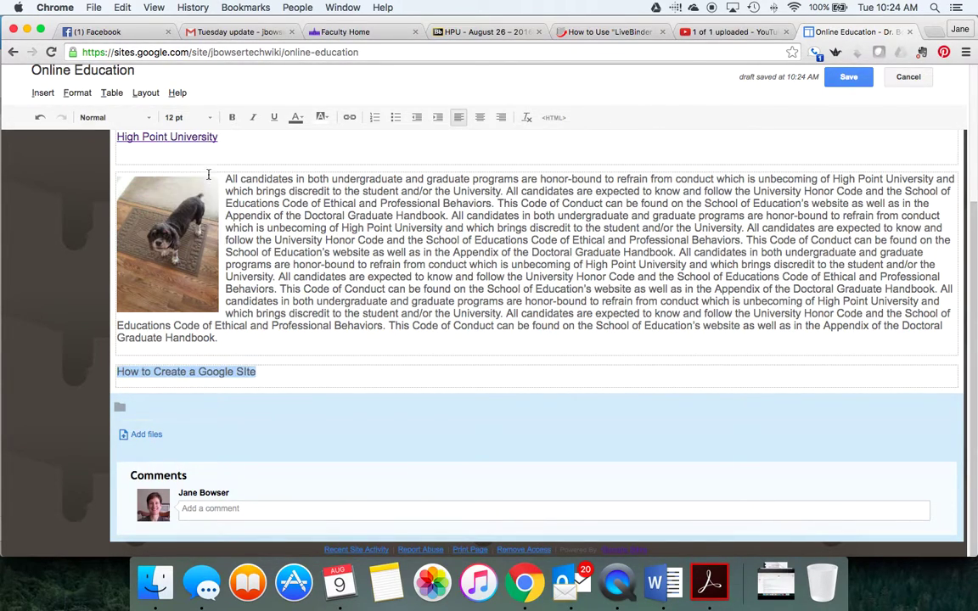
{"action": "left_click", "coordinate": [232, 117]}
{"action": "left_click", "coordinate": [298, 375]}
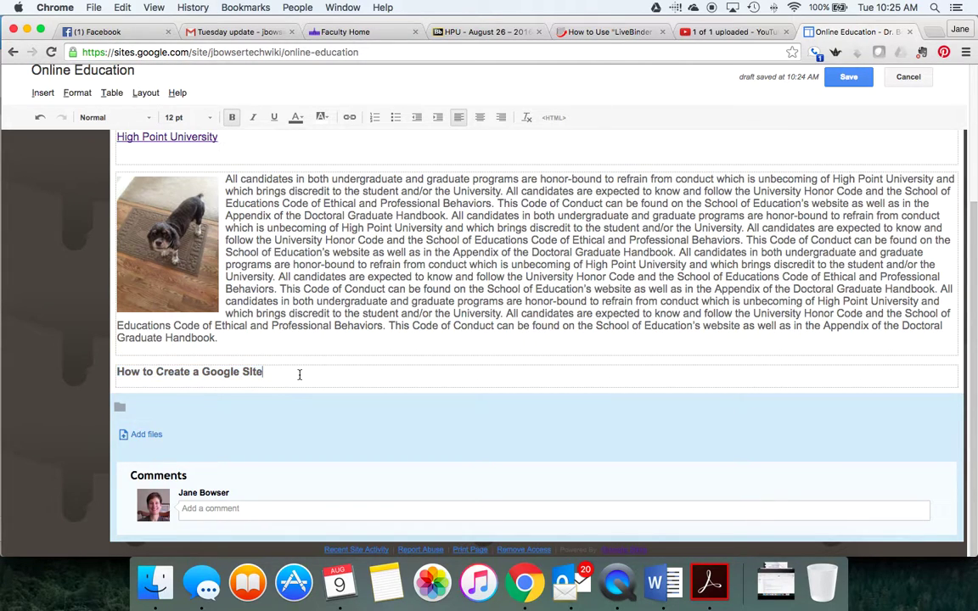
- Start a new line below the heading and correct its misspelled last word to "Site"
{"action": "key", "text": "Return"}
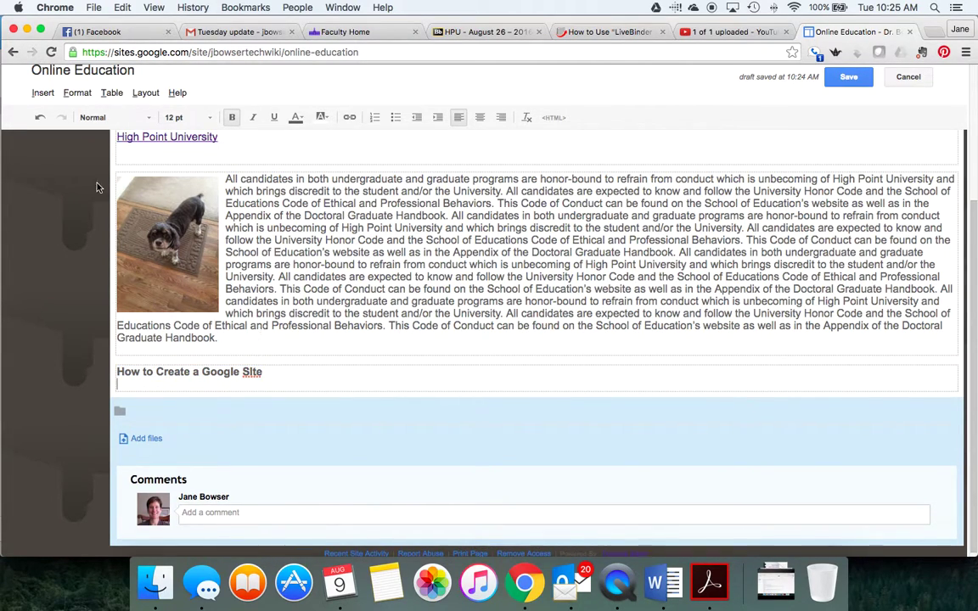
{"action": "right_click", "coordinate": [263, 376]}
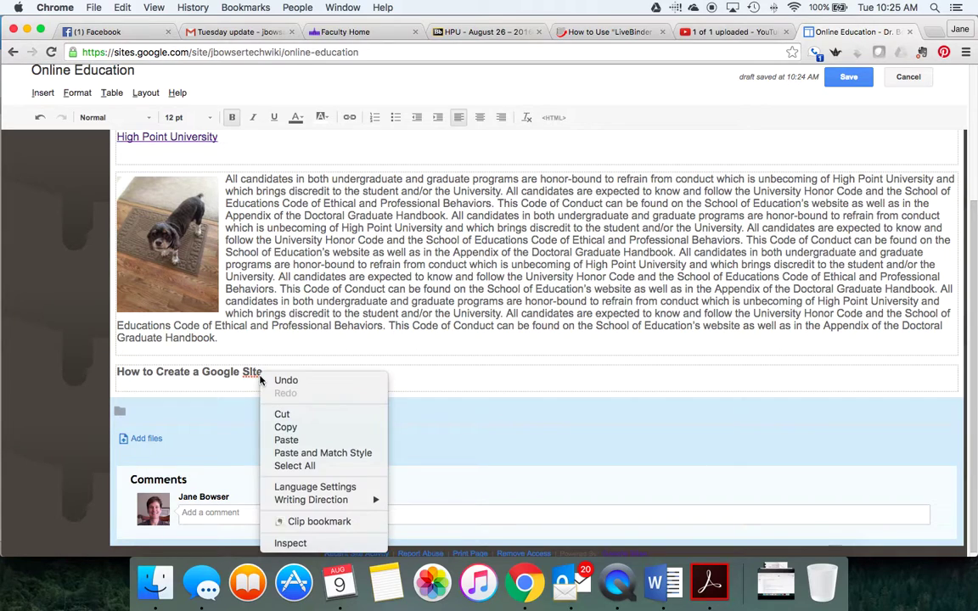
{"action": "left_click", "coordinate": [252, 376]}
{"action": "right_click", "coordinate": [251, 376]}
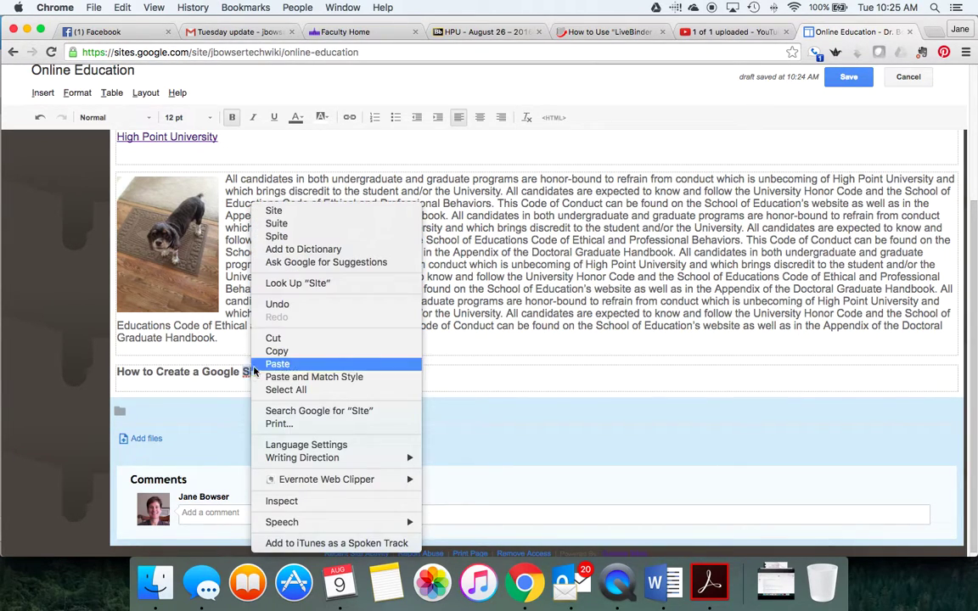
{"action": "left_click", "coordinate": [308, 263]}
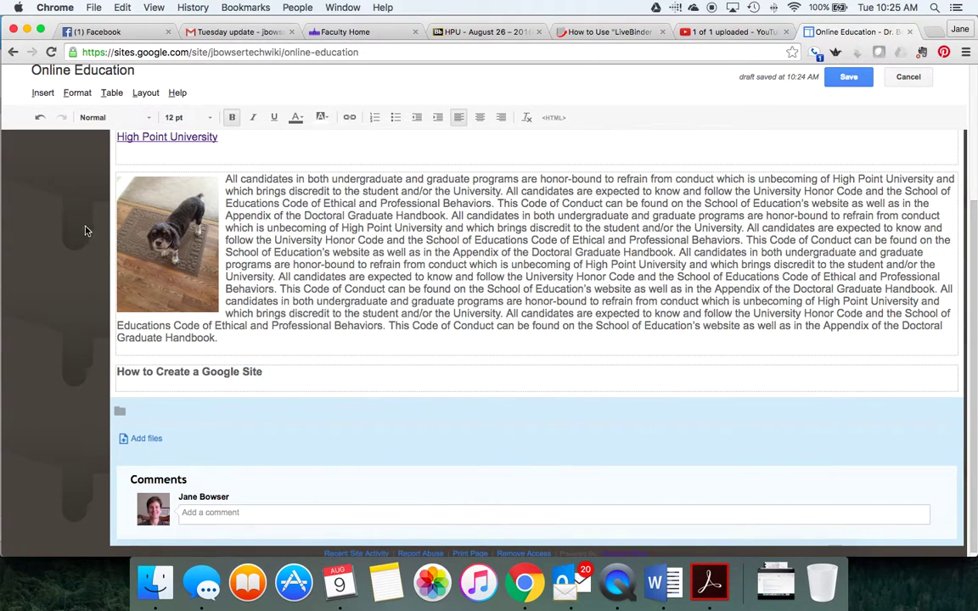
- Insert the YouTube video from the copied link below the heading and centre it
{"action": "left_click", "coordinate": [42, 92]}
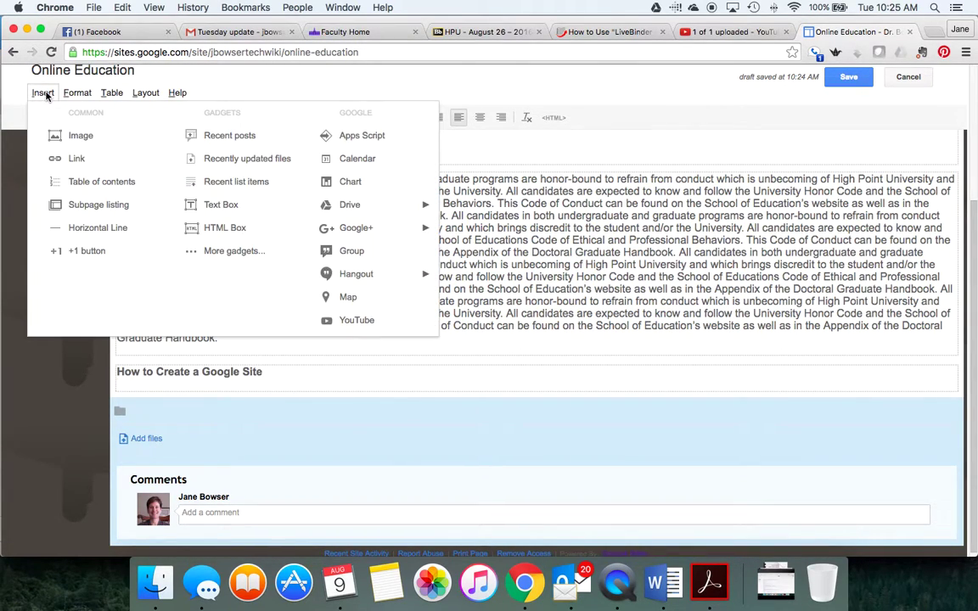
{"action": "left_click", "coordinate": [361, 322]}
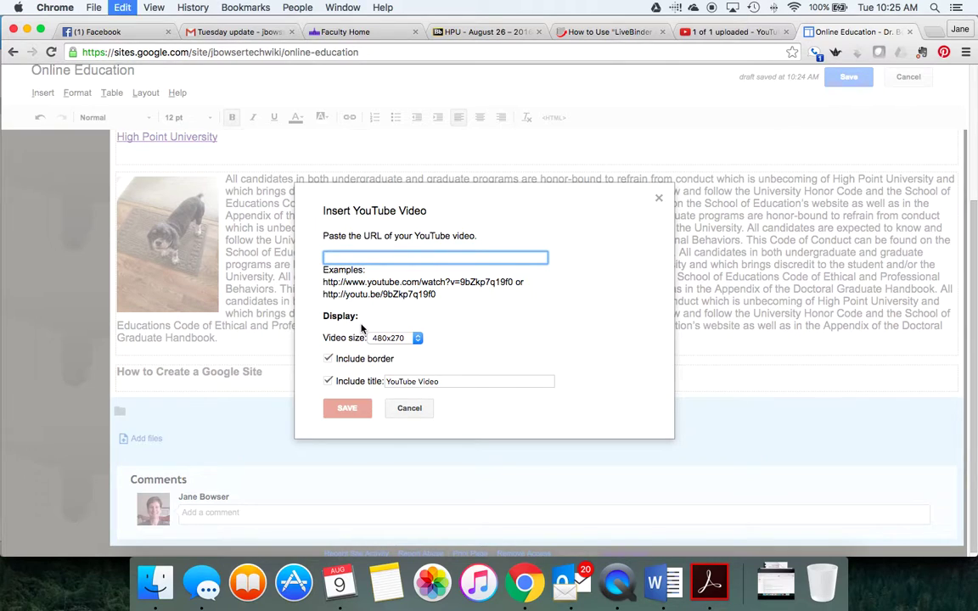
{"action": "key", "text": "super+v"}
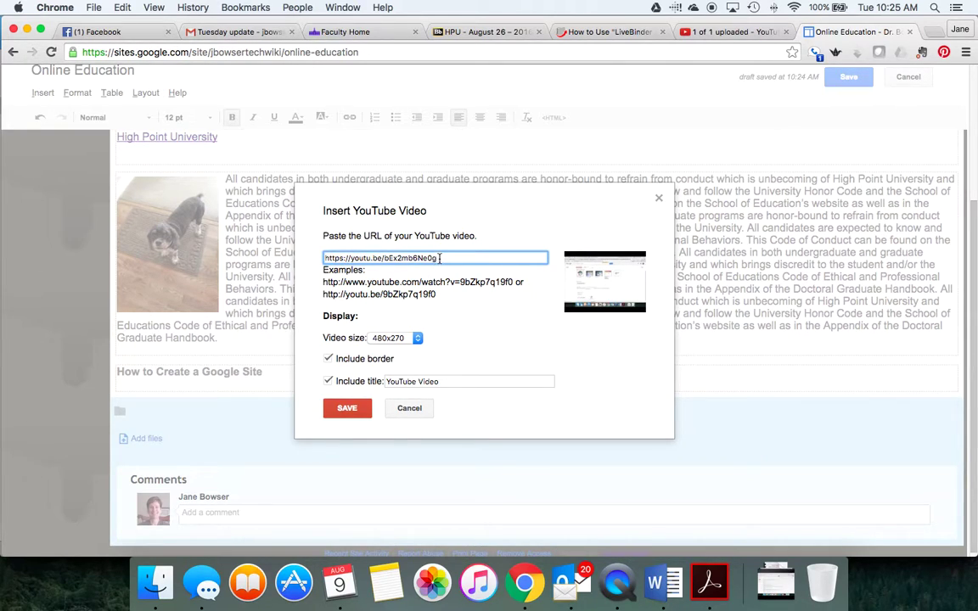
{"action": "left_click", "coordinate": [345, 413]}
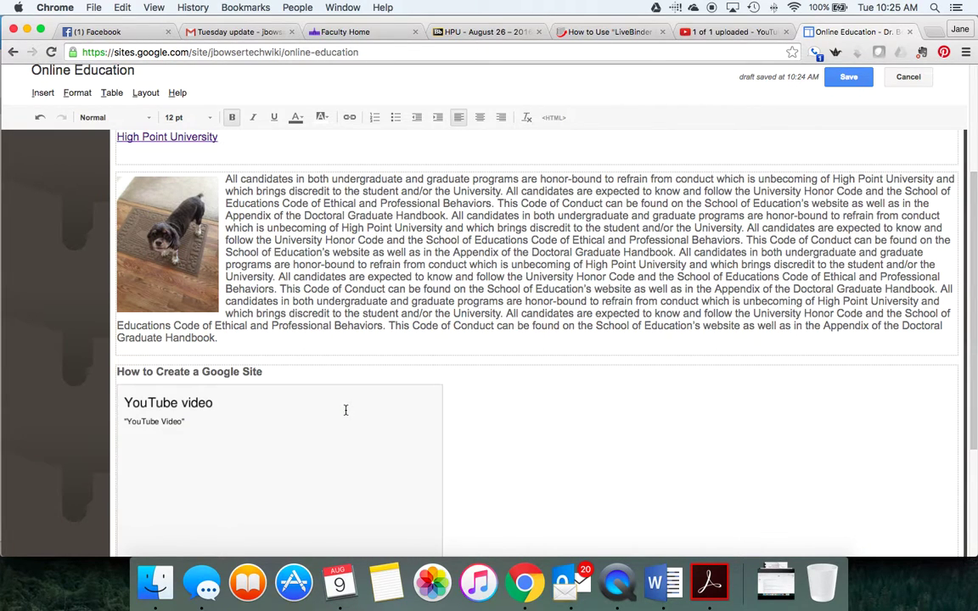
{"action": "scroll", "coordinate": [345, 410], "scroll_direction": "down", "scroll_amount": 5}
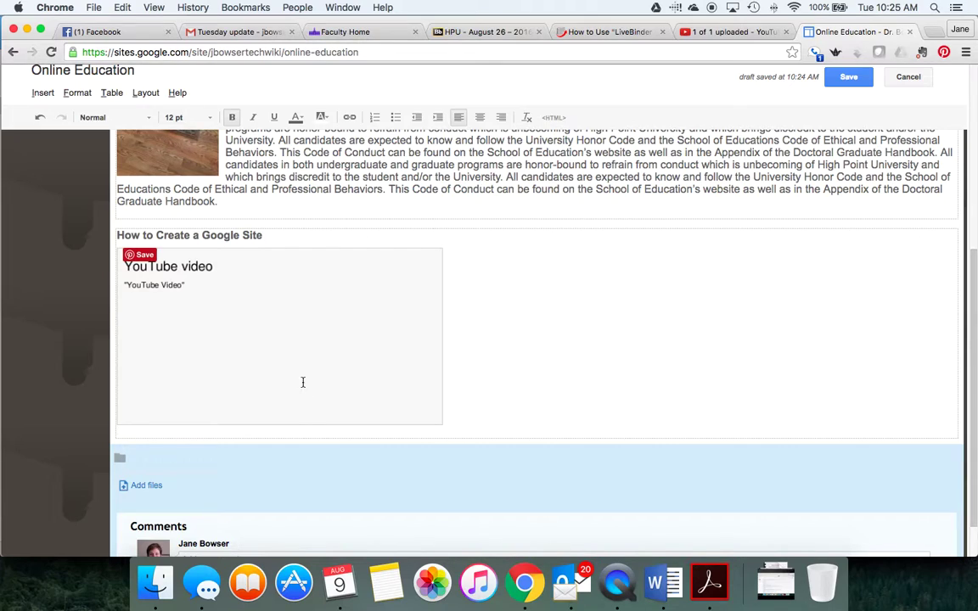
{"action": "left_click", "coordinate": [301, 382]}
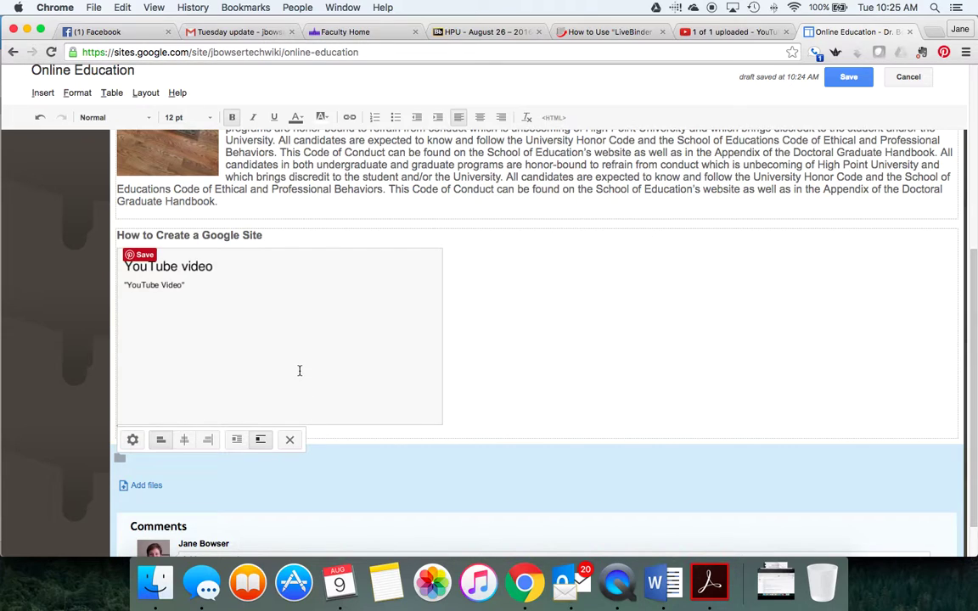
{"action": "left_click", "coordinate": [183, 440]}
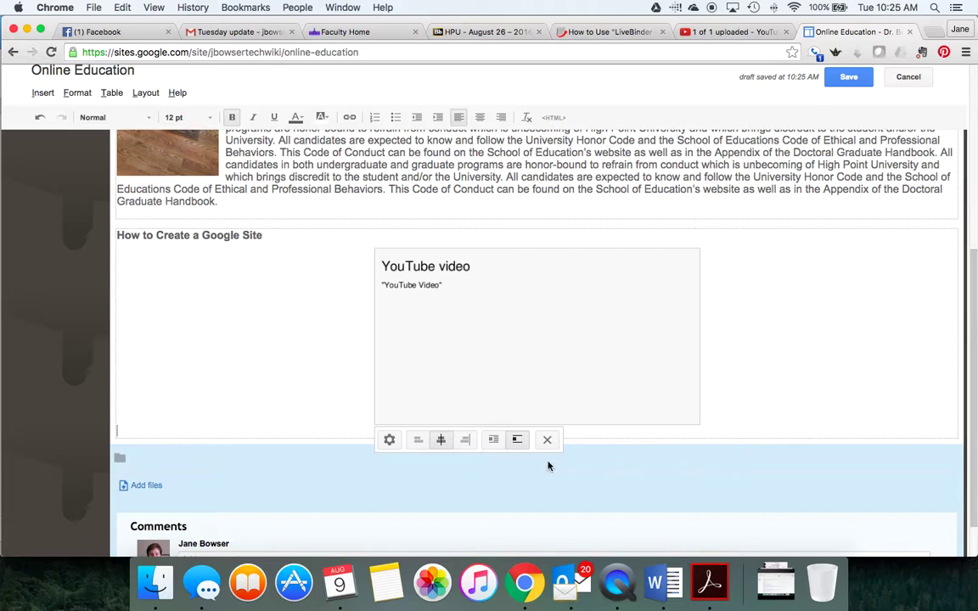
- Add two blank lines below the video and save the page
{"action": "left_click", "coordinate": [752, 381]}
{"action": "key", "text": "Return"}
{"action": "key", "text": "Return"}
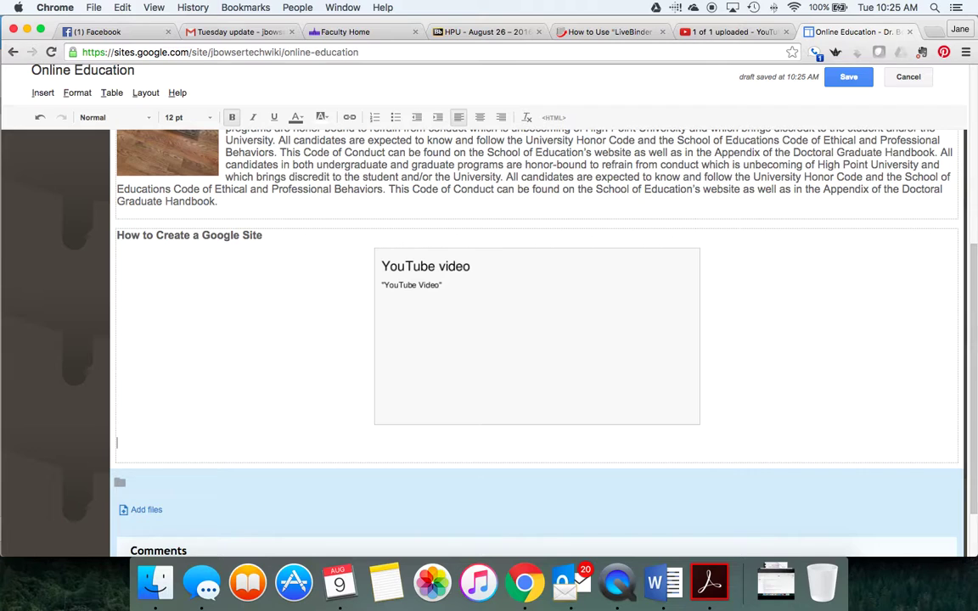
{"action": "scroll", "coordinate": [534, 339], "scroll_direction": "up", "scroll_amount": 10}
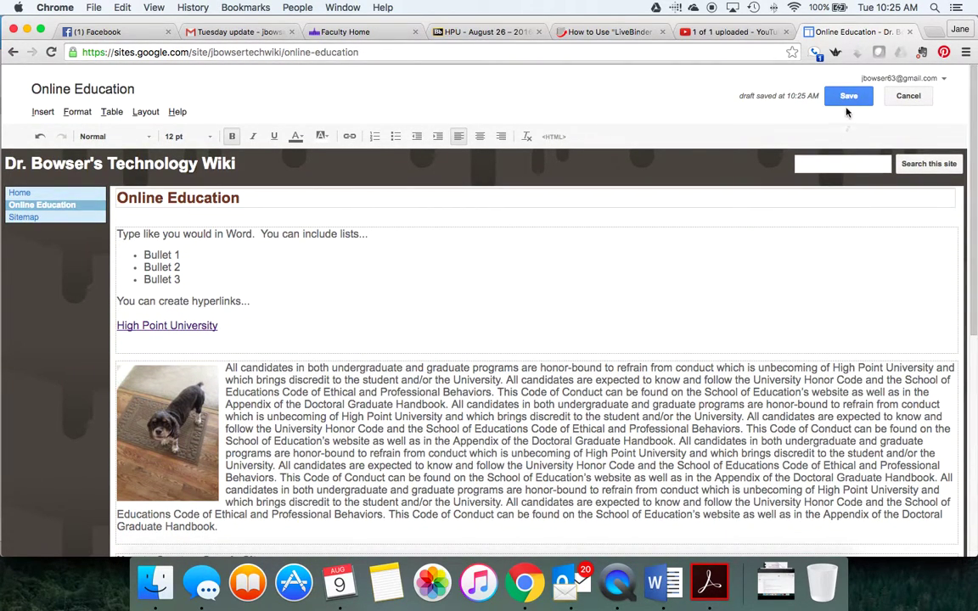
{"action": "left_click", "coordinate": [851, 99]}
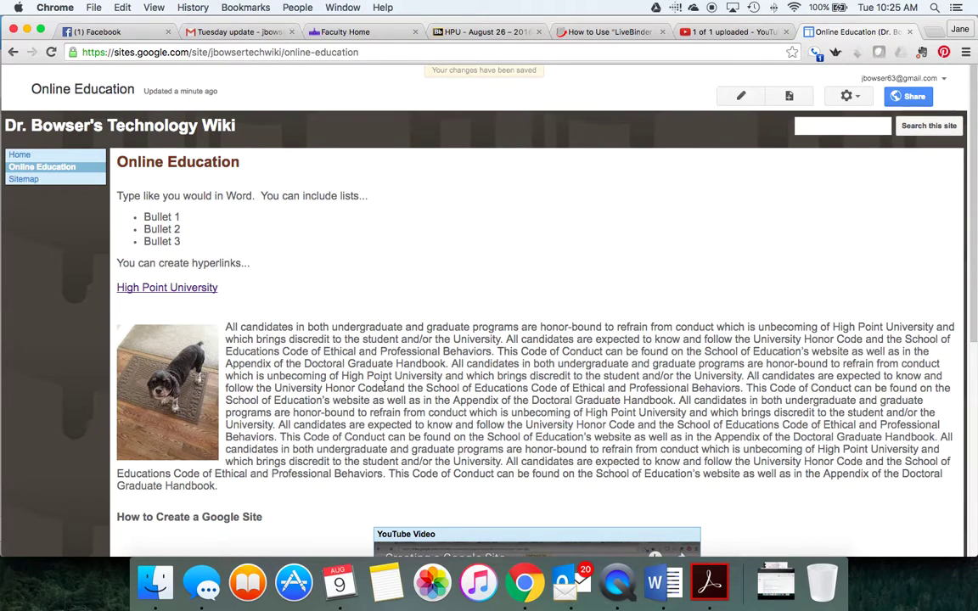
- Reopen the page for editing and insert a horizontal line below the High Point University link
{"action": "left_click", "coordinate": [741, 101]}
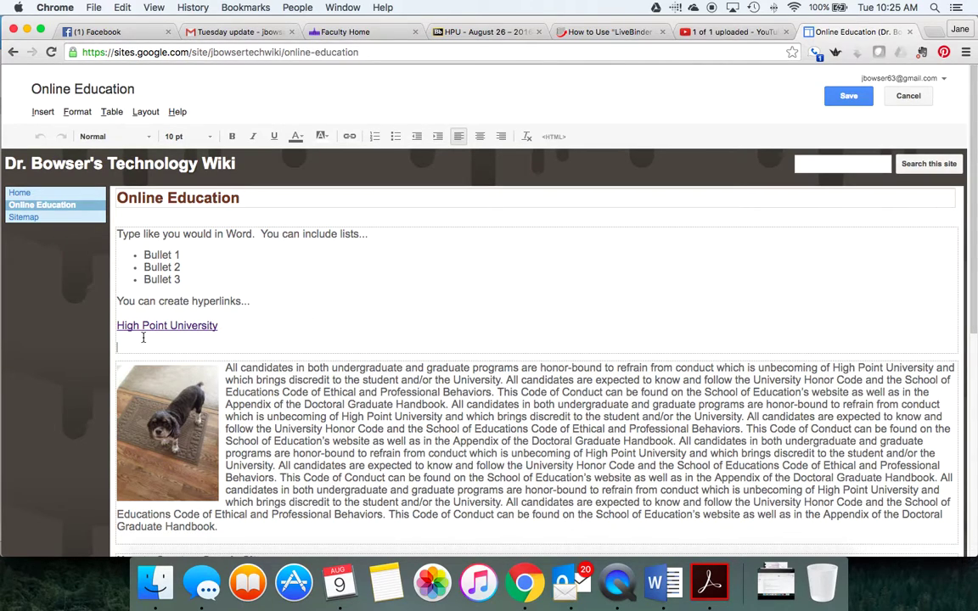
{"action": "left_click", "coordinate": [43, 112]}
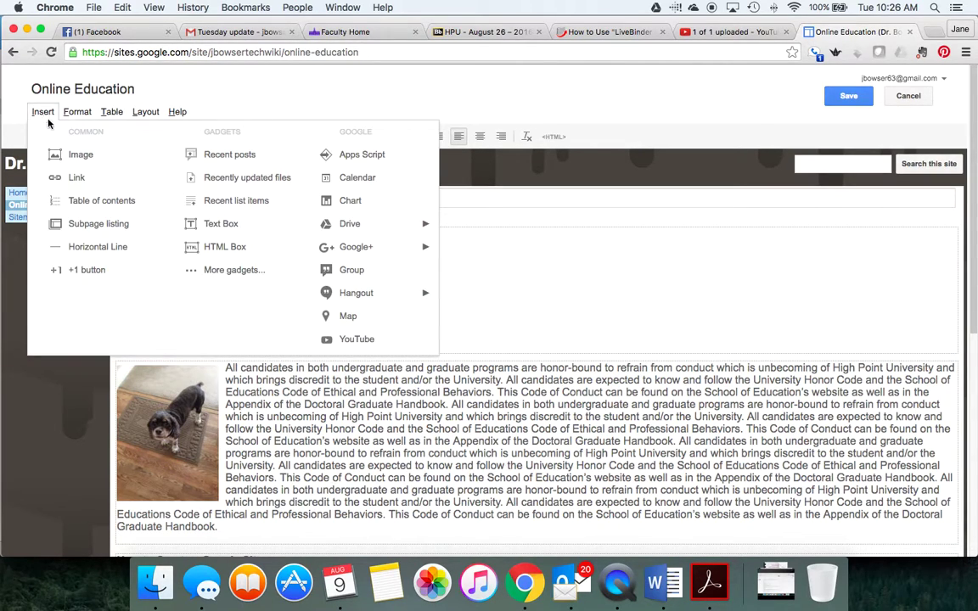
{"action": "left_click", "coordinate": [99, 251]}
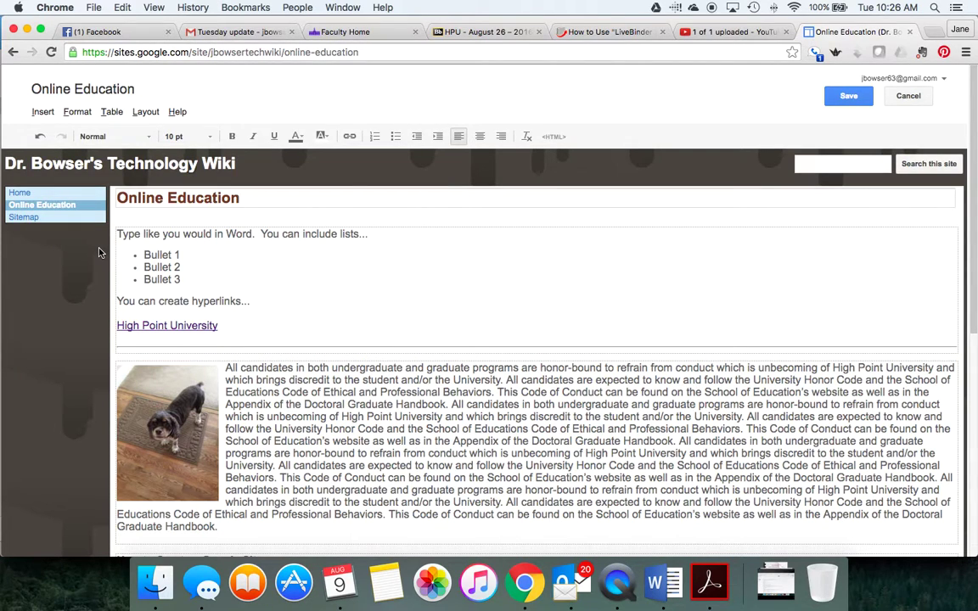
- Insert a horizontal line on a new line above the "How to Create a Google Site" heading and save the page
{"action": "scroll", "coordinate": [448, 387], "scroll_direction": "down", "scroll_amount": 5}
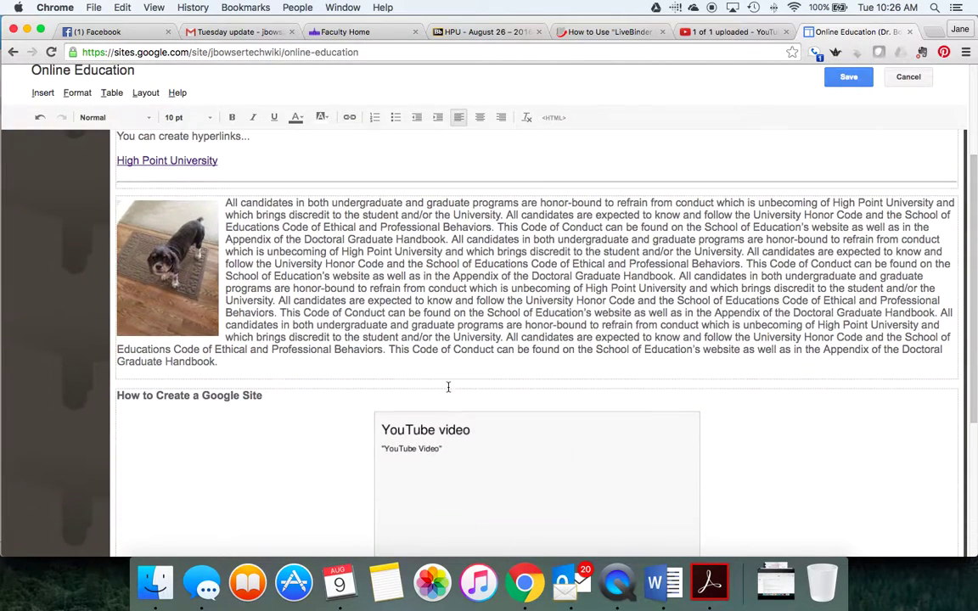
{"action": "left_click", "coordinate": [138, 399]}
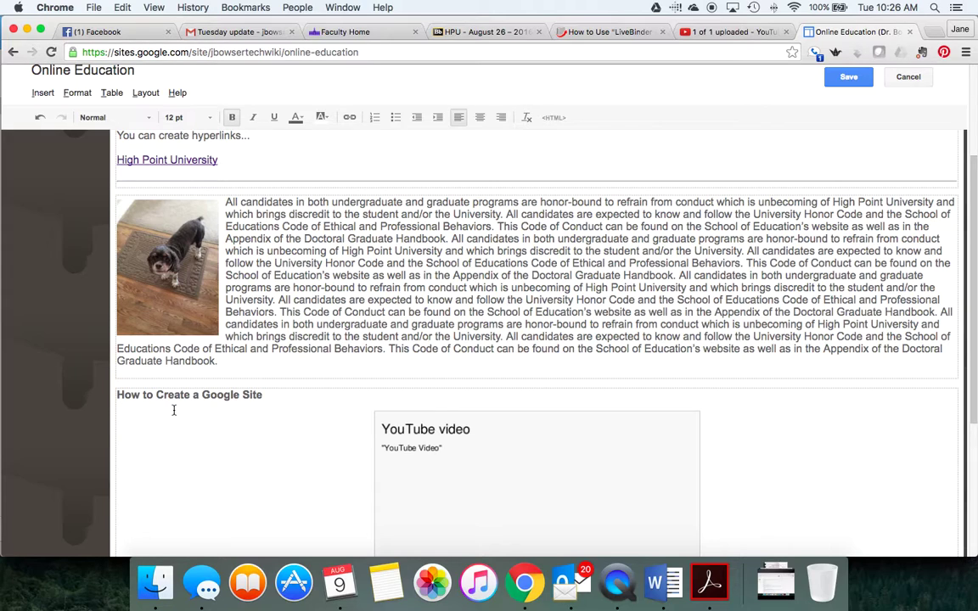
{"action": "key", "text": "Return"}
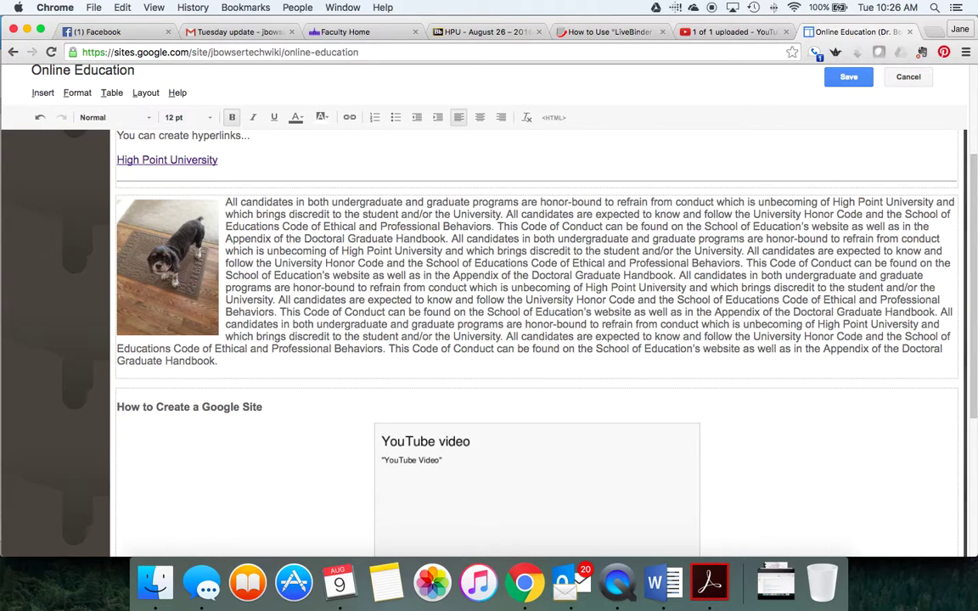
{"action": "left_click", "coordinate": [42, 93]}
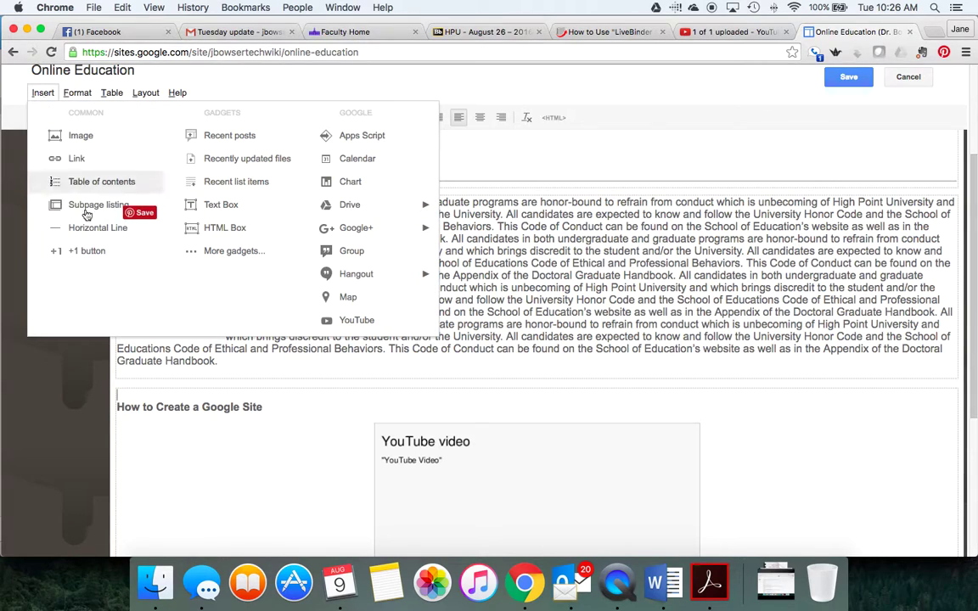
{"action": "left_click", "coordinate": [87, 228]}
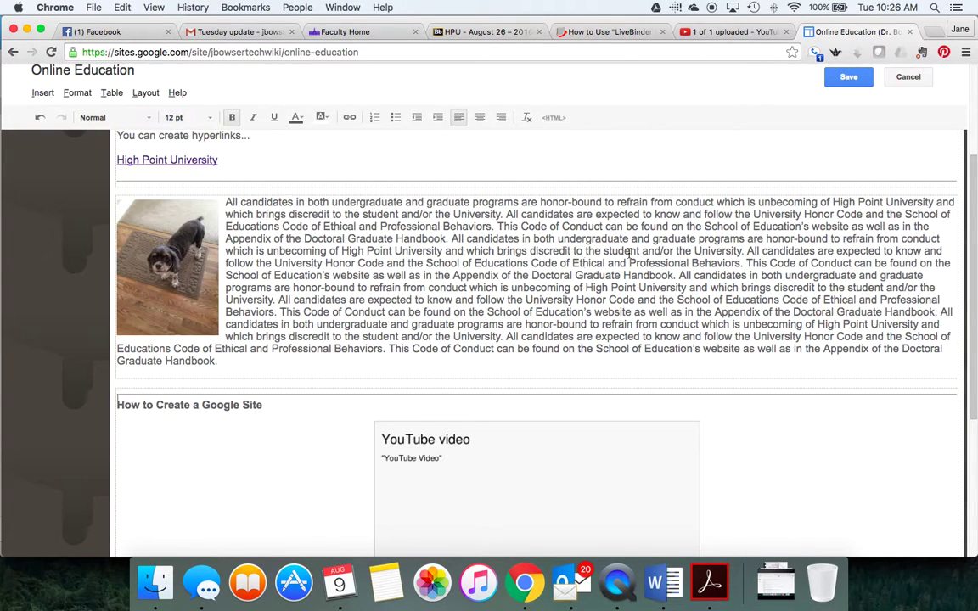
{"action": "left_click", "coordinate": [846, 79]}
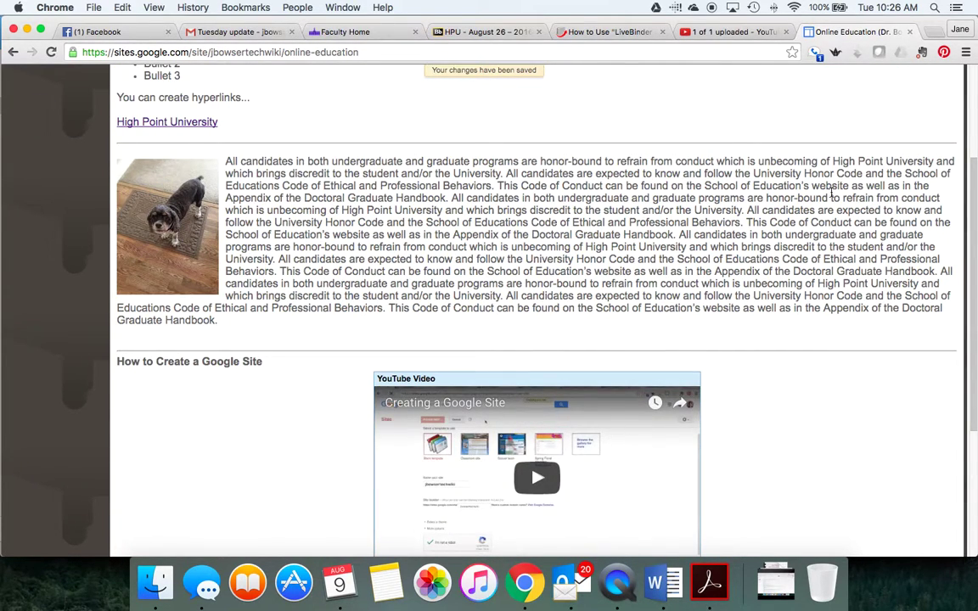
- Review the saved Online Education page, checking the list, hyperlink, dividing lines, wrapped image and embedded video
{"action": "scroll", "coordinate": [829, 187], "scroll_direction": "up", "scroll_amount": 4}
{"action": "scroll", "coordinate": [830, 196], "scroll_direction": "down", "scroll_amount": 1}
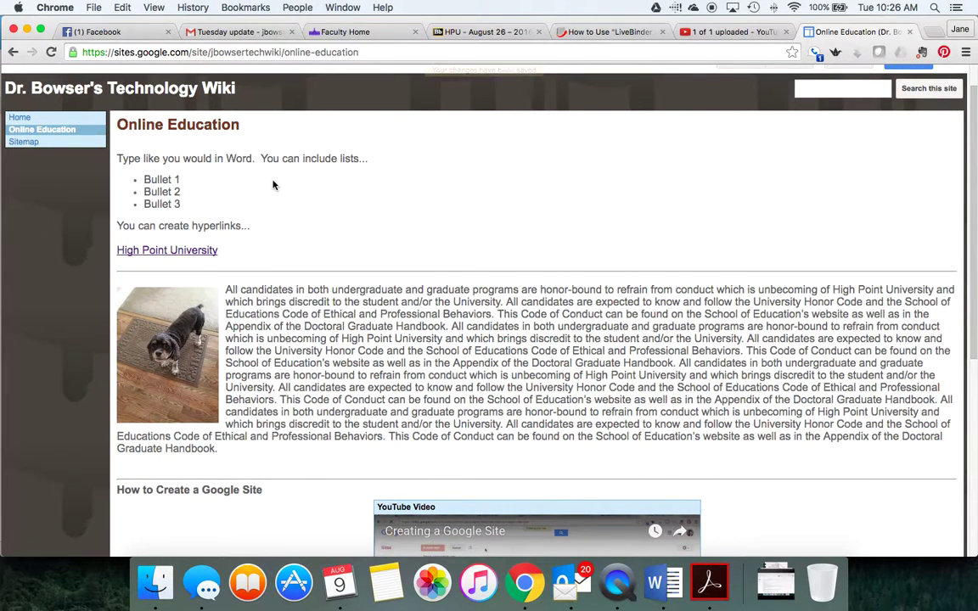
{"action": "scroll", "coordinate": [338, 343], "scroll_direction": "down", "scroll_amount": 3}
{"action": "scroll", "coordinate": [338, 342], "scroll_direction": "up", "scroll_amount": 4}
{"action": "scroll", "coordinate": [338, 343], "scroll_direction": "down", "scroll_amount": 3}
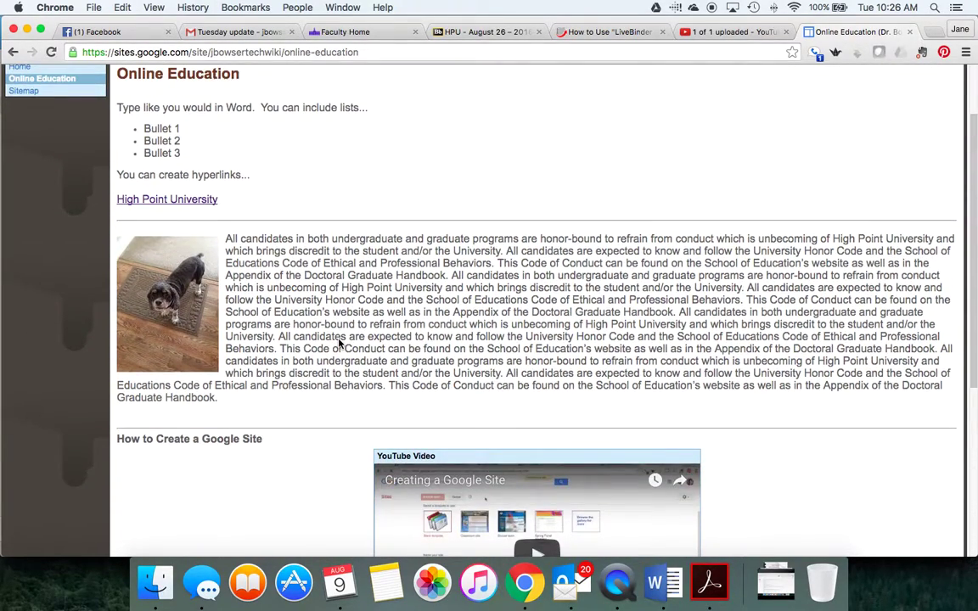
{"action": "scroll", "coordinate": [339, 343], "scroll_direction": "up", "scroll_amount": 2}
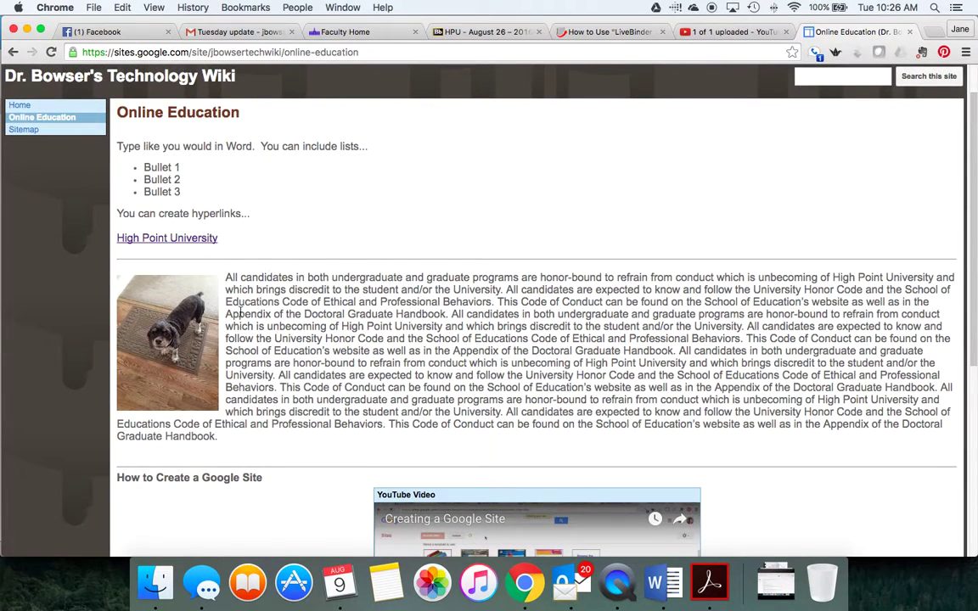
{"action": "scroll", "coordinate": [357, 364], "scroll_direction": "up", "scroll_amount": 1}
{"action": "scroll", "coordinate": [374, 383], "scroll_direction": "up", "scroll_amount": 1}
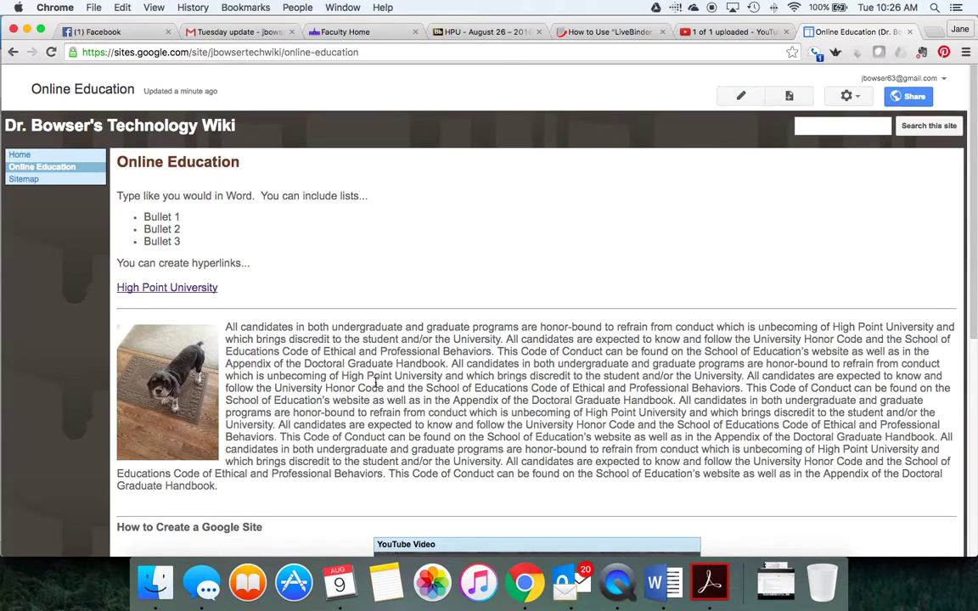
- Open the form for creating a new page in the wiki and cancel it
{"action": "left_click", "coordinate": [788, 98]}
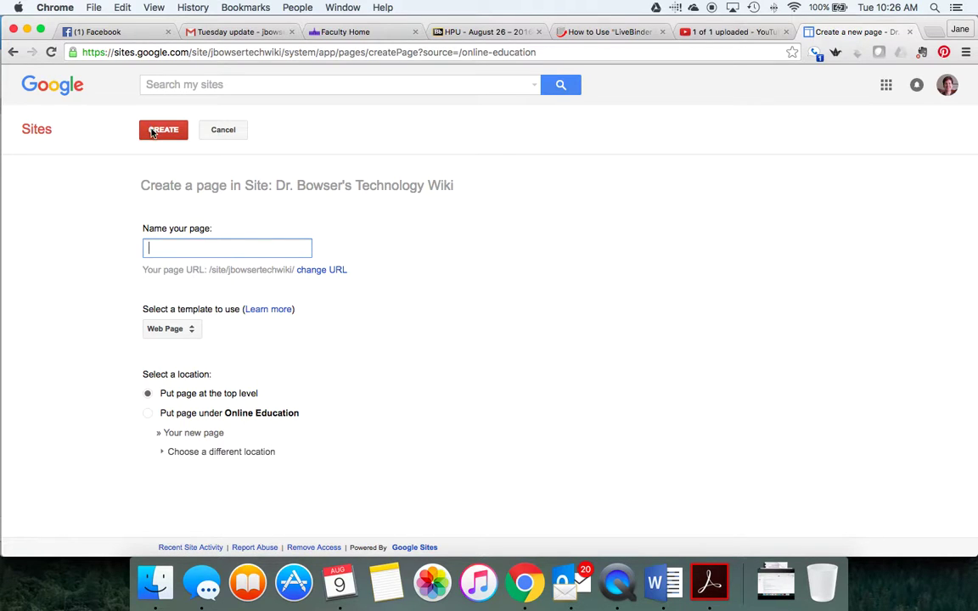
{"action": "left_click", "coordinate": [224, 133]}
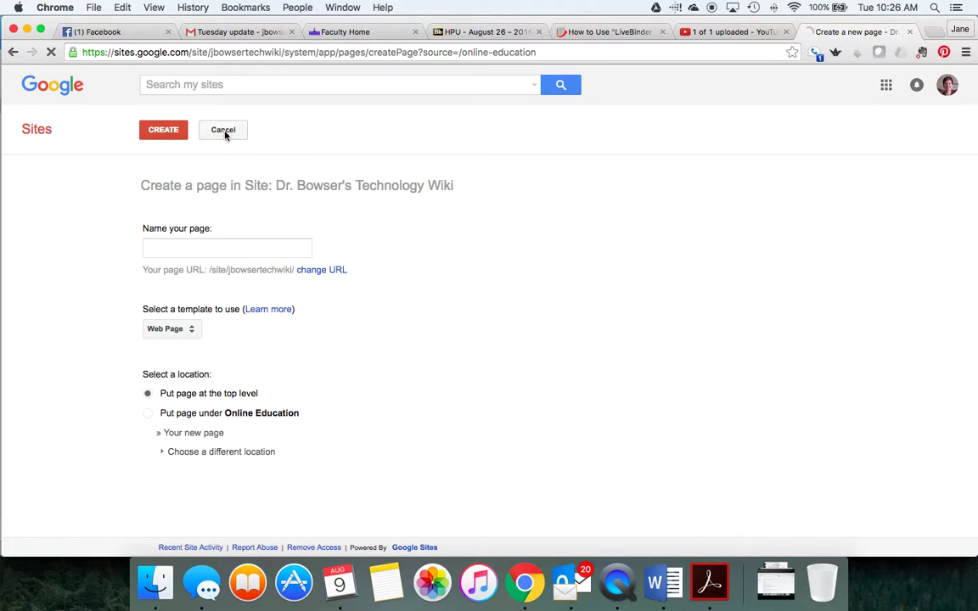